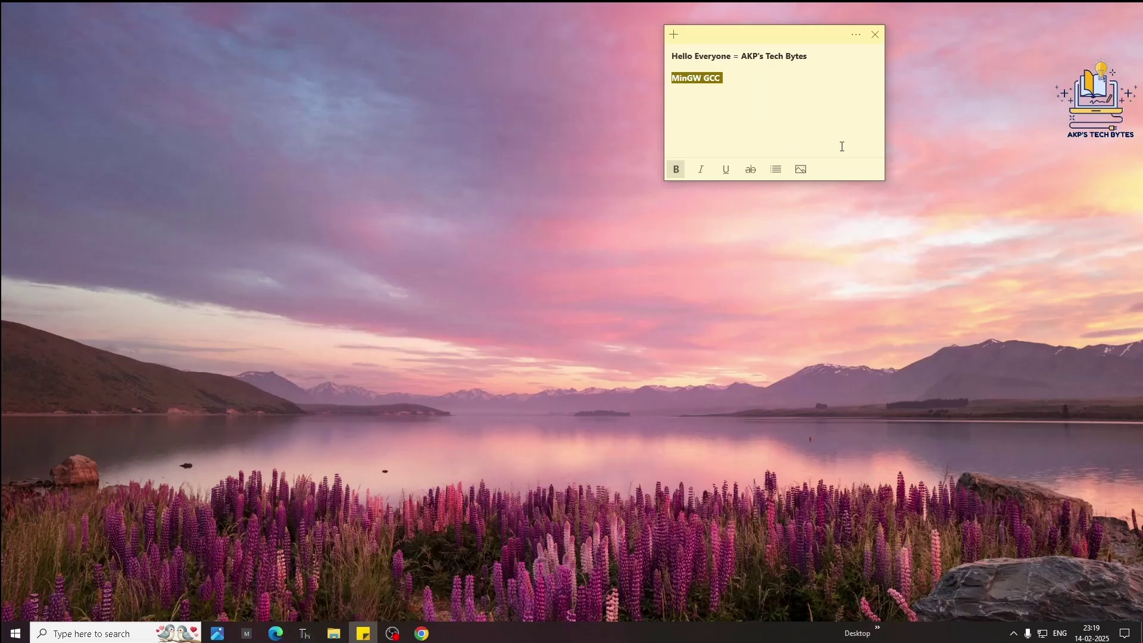
Step: Switch to Chrome and download the Windows installer from the SourceForge result "MinGW - Minimalist GNU for Windows"
click(876, 242)
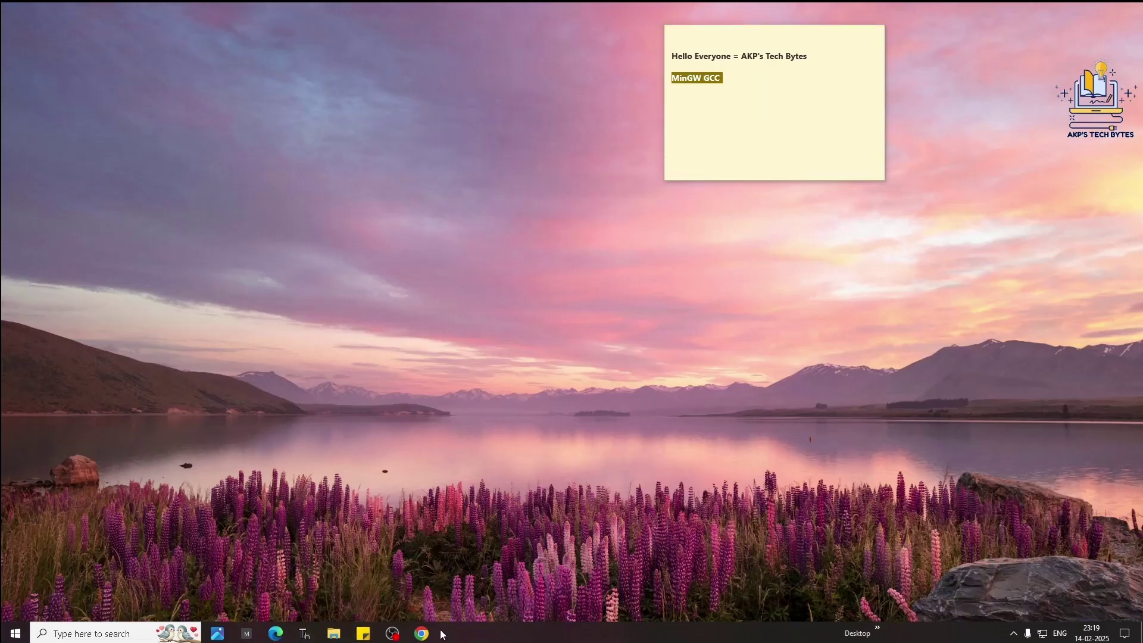
click(422, 633)
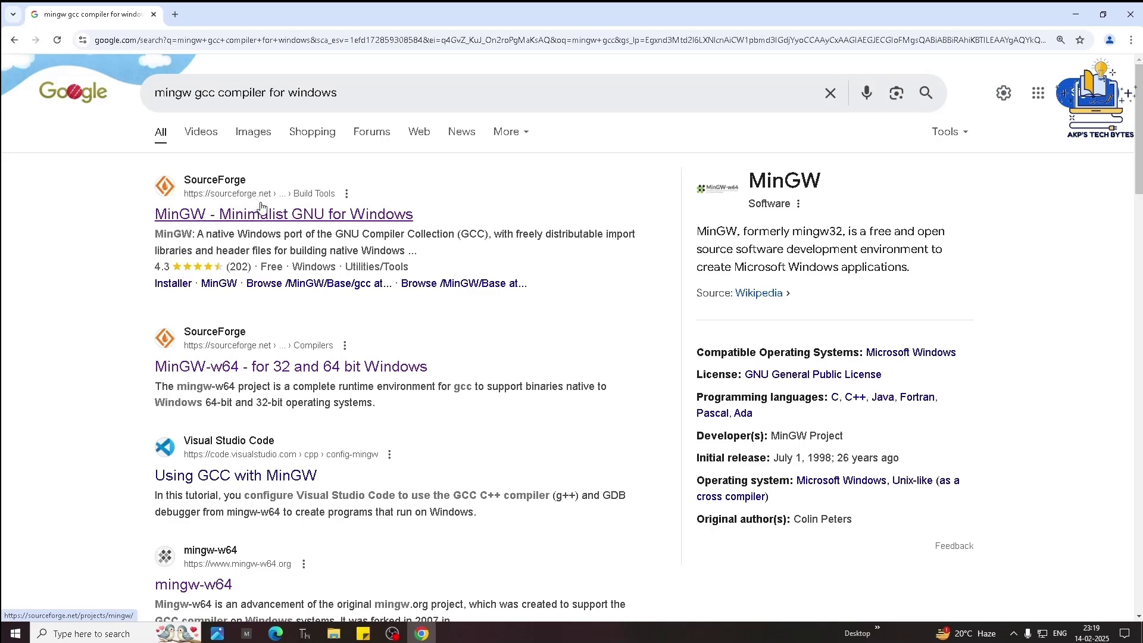
click(278, 215)
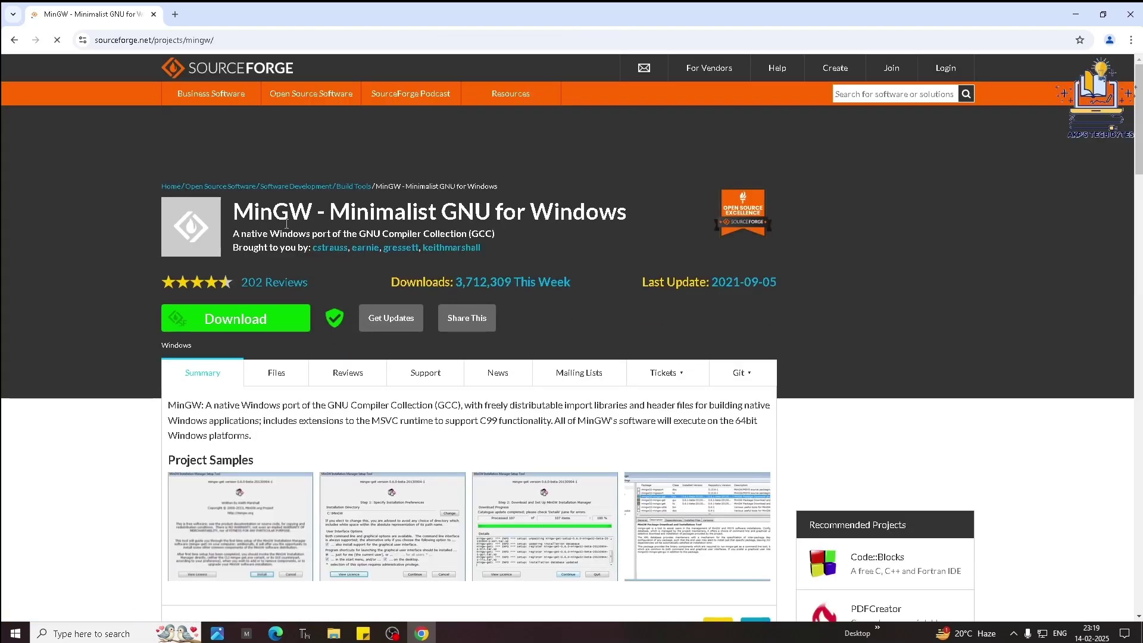
click(231, 324)
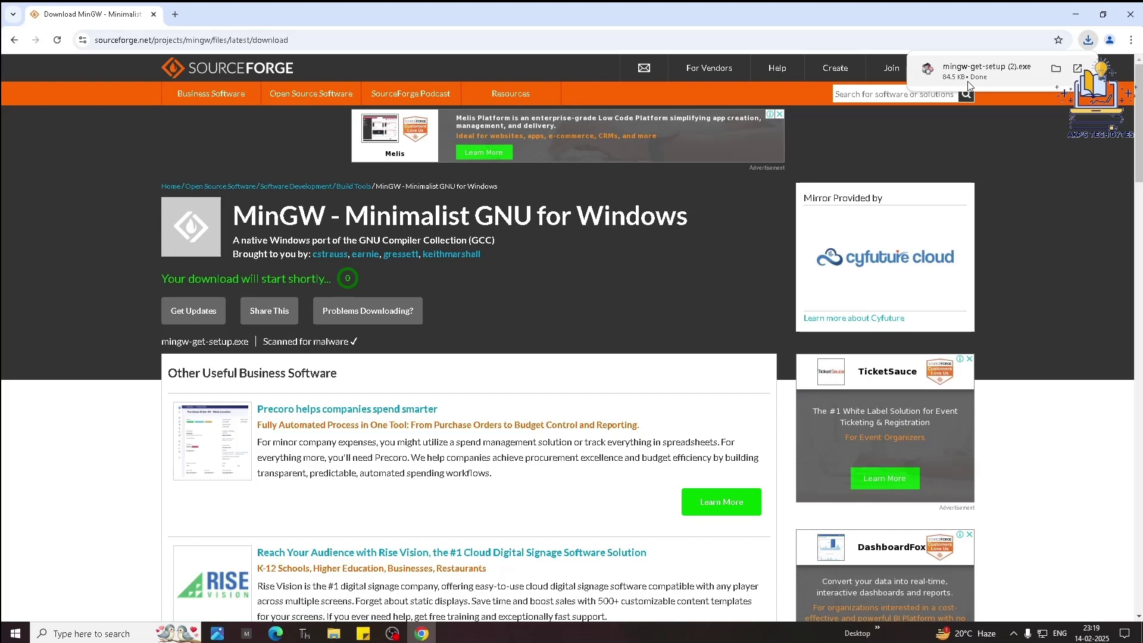
Step: Run the downloaded mingw-get-setup file and install the MinGW Installation Manager to C:\MinGW with the default preferences
click(986, 70)
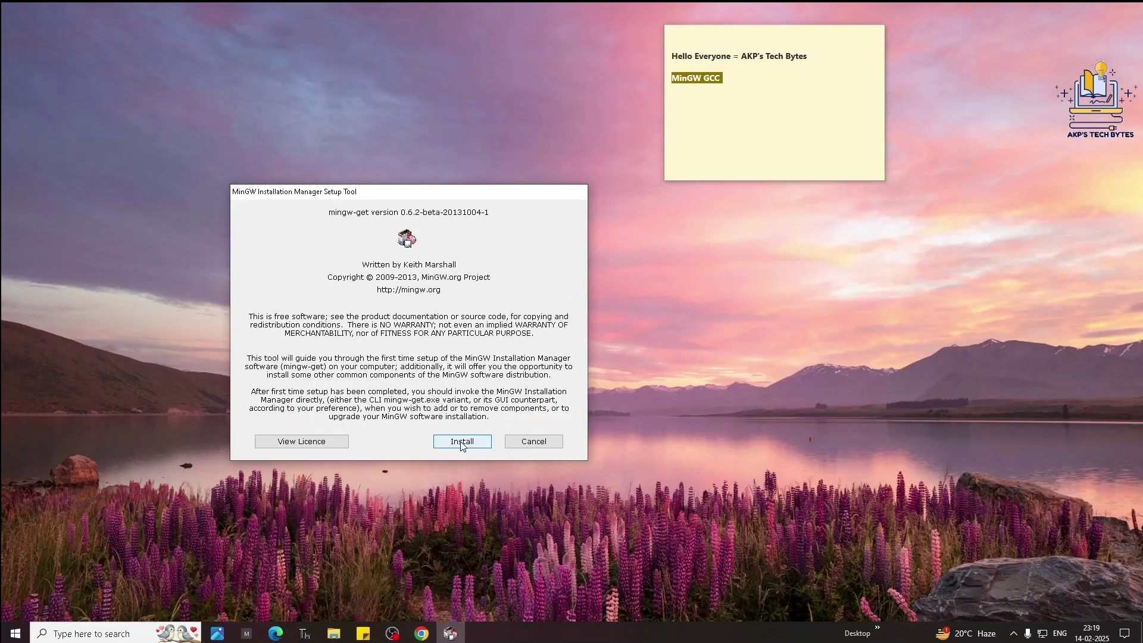
click(462, 443)
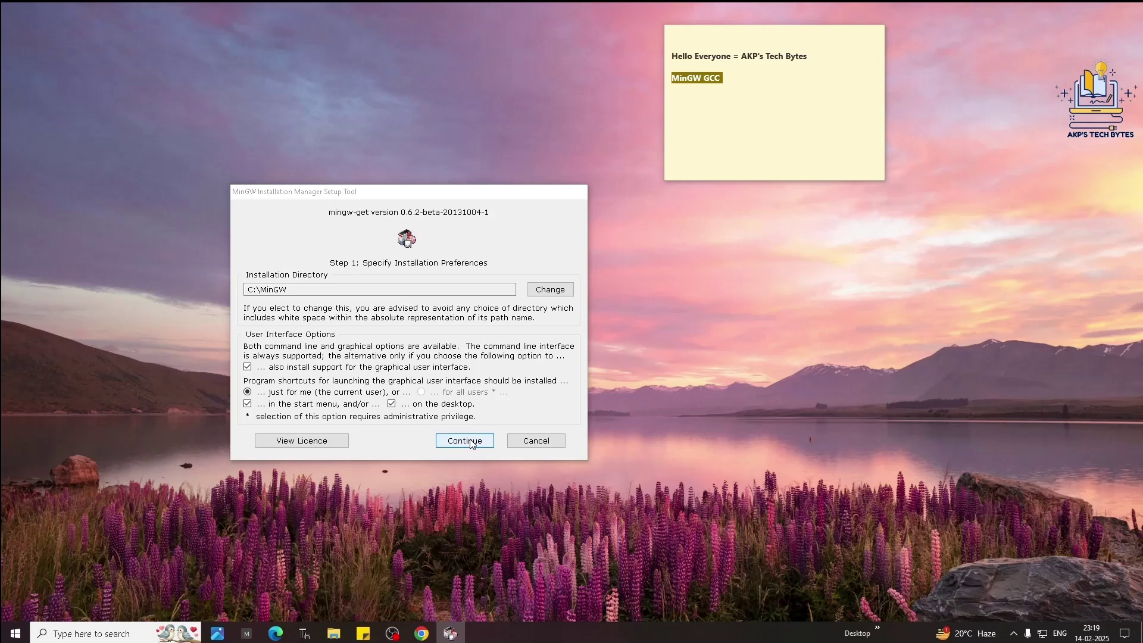
click(470, 441)
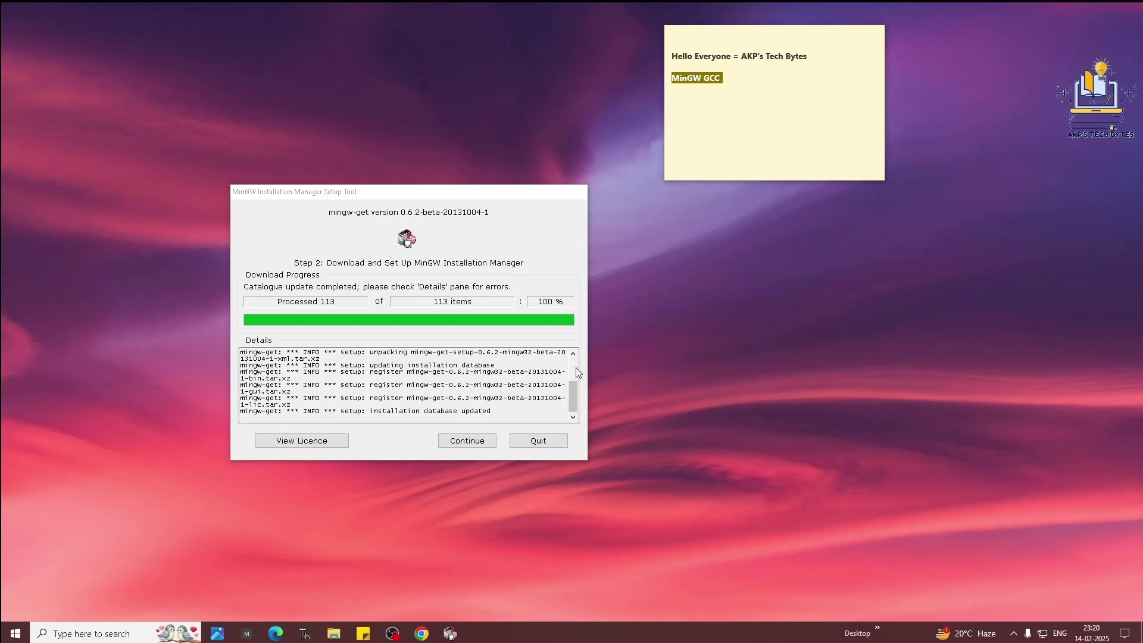
click(470, 444)
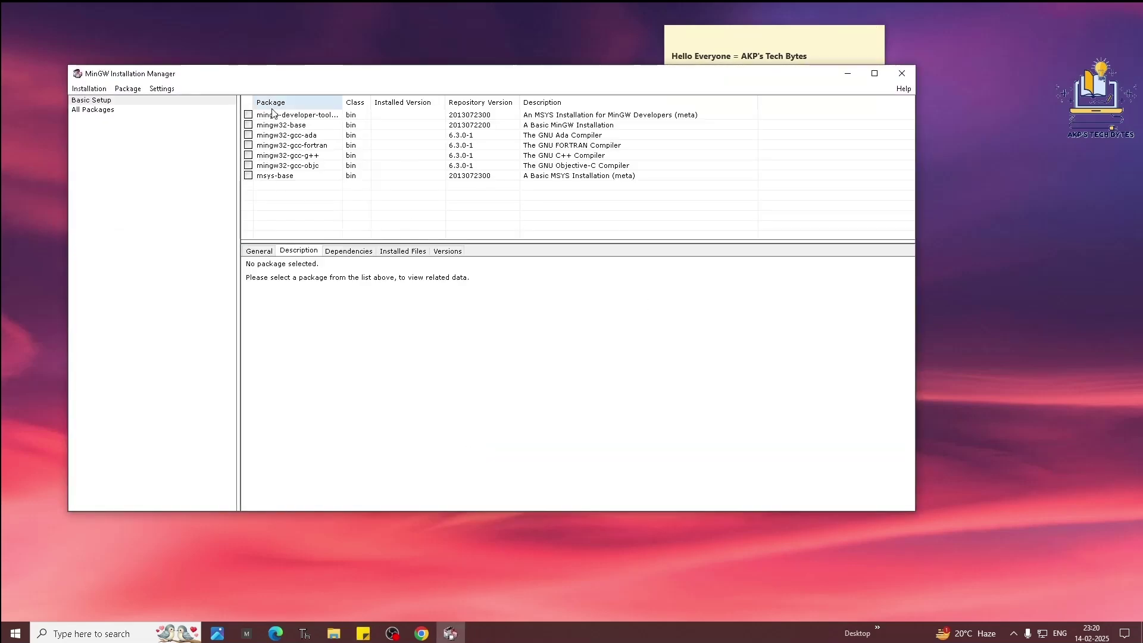
Step: Mark the MinGW developer toolkit, mingw32-base and mingw32-gcc-ada packages for installation
right_click(273, 114)
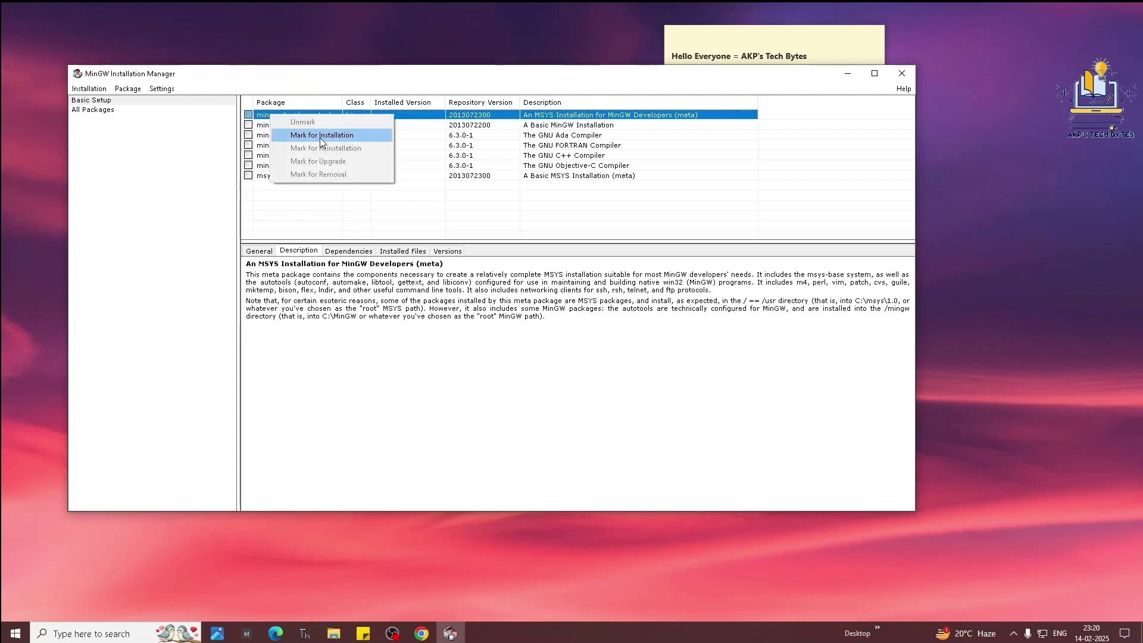
click(309, 137)
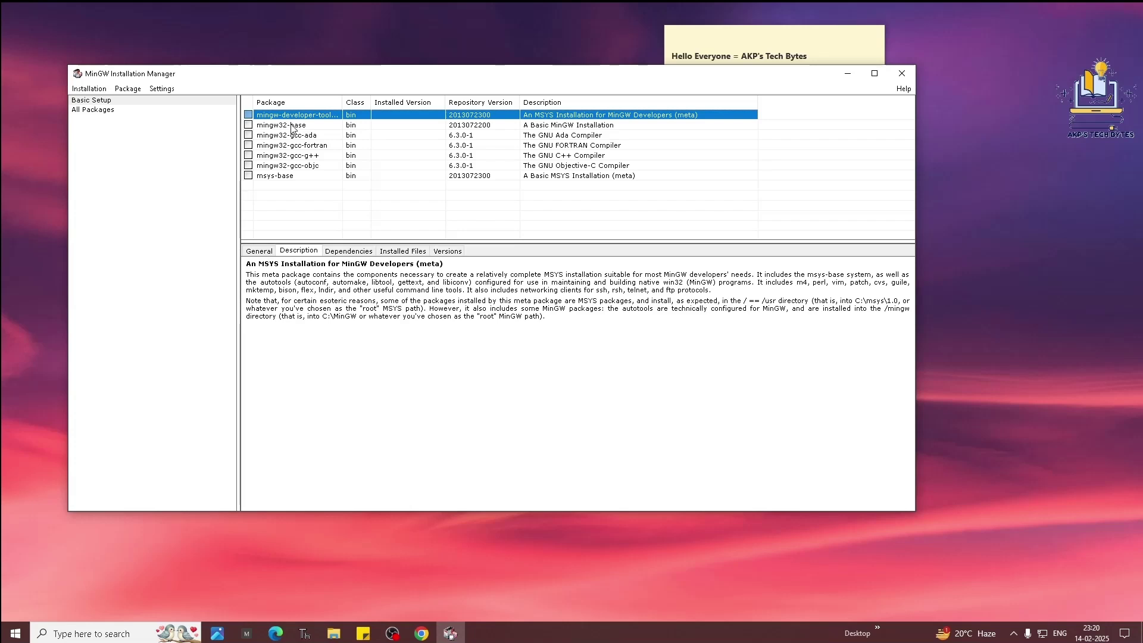
right_click(291, 126)
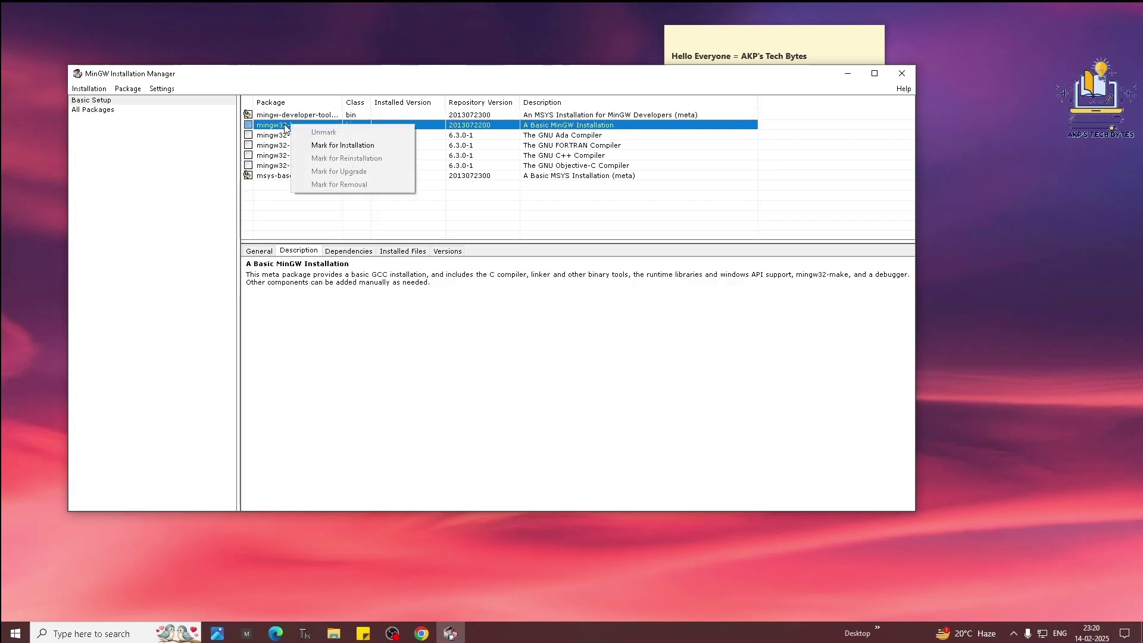
click(326, 147)
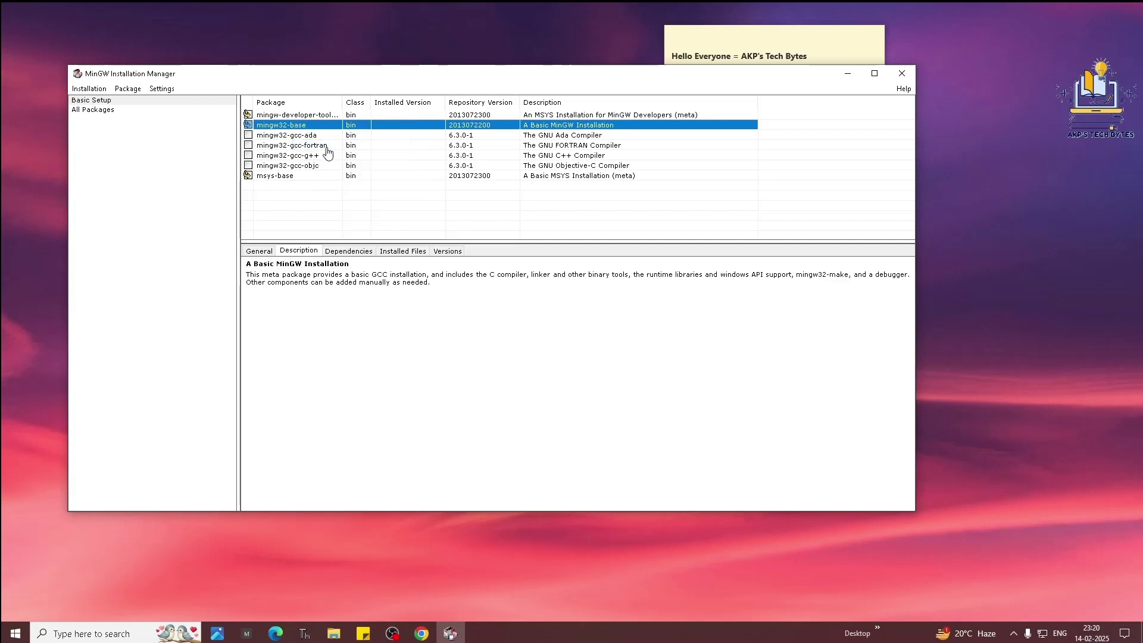
right_click(288, 136)
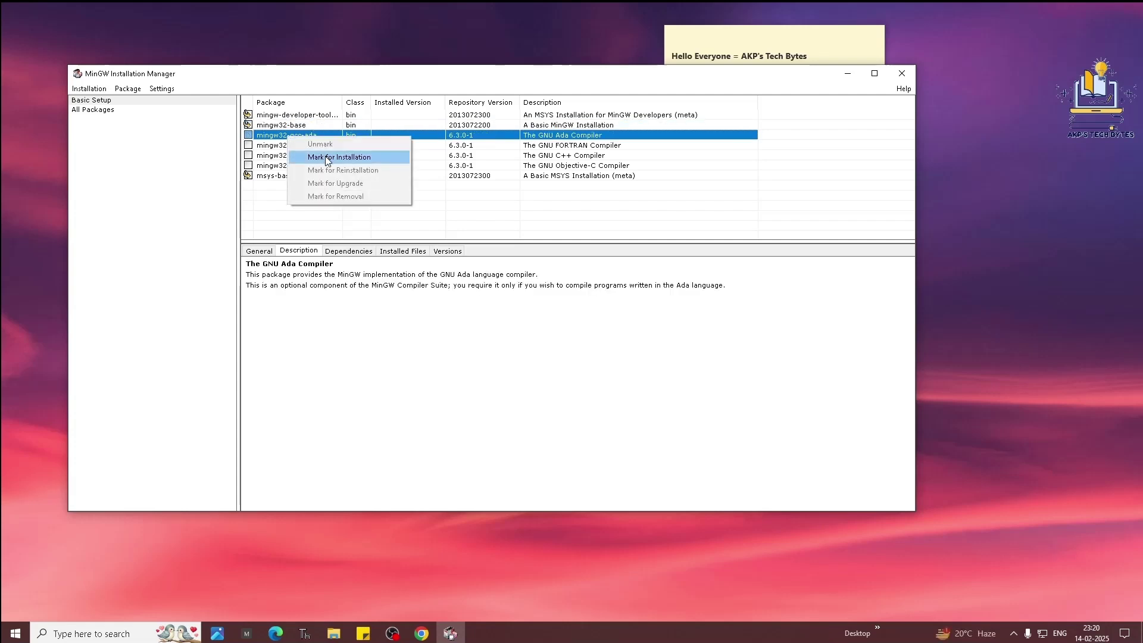
click(315, 157)
Step: Mark the mingw32-gcc-fortran, mingw32-gcc-g++ and mingw32-gcc-objc packages for installation, and check the marking options of msys-base
right_click(266, 148)
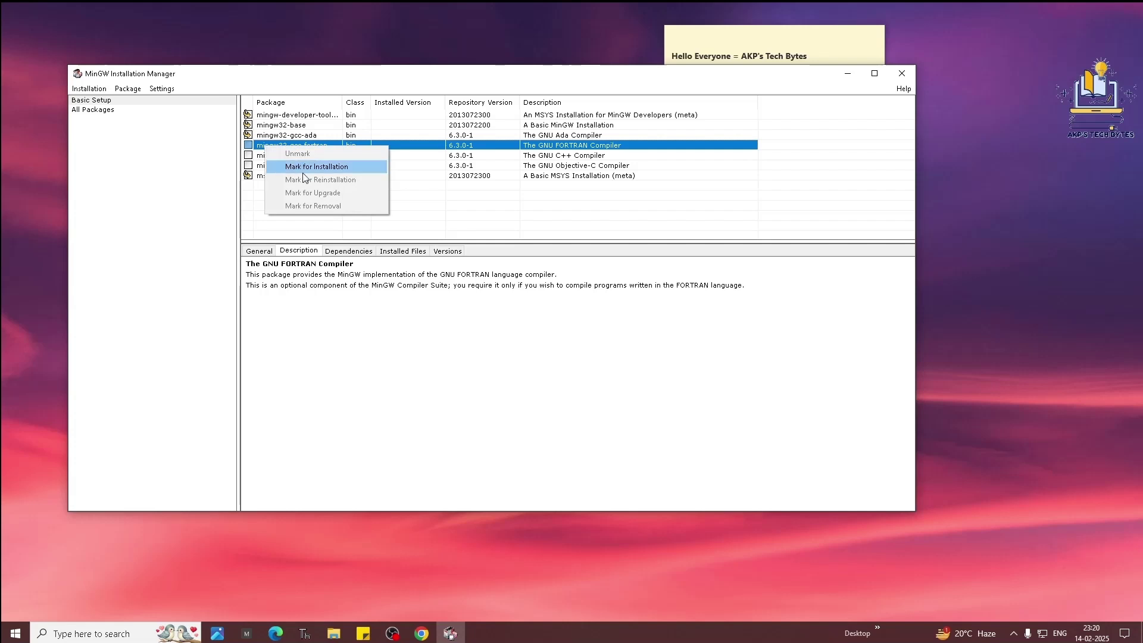
click(305, 167)
right_click(269, 155)
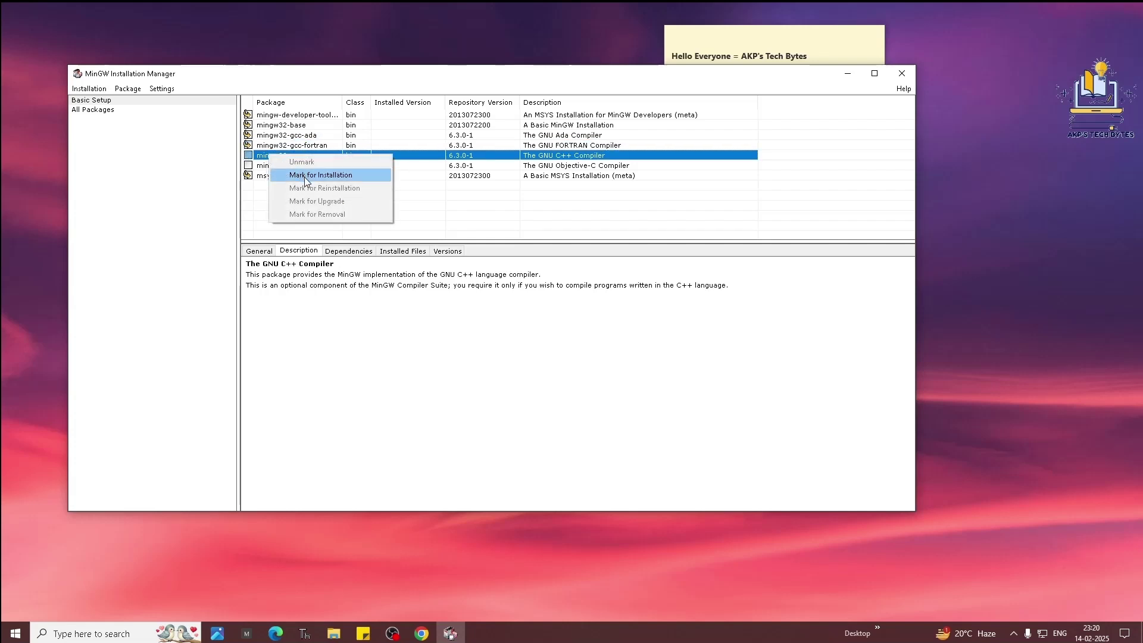
click(305, 176)
right_click(291, 167)
click(319, 188)
right_click(280, 176)
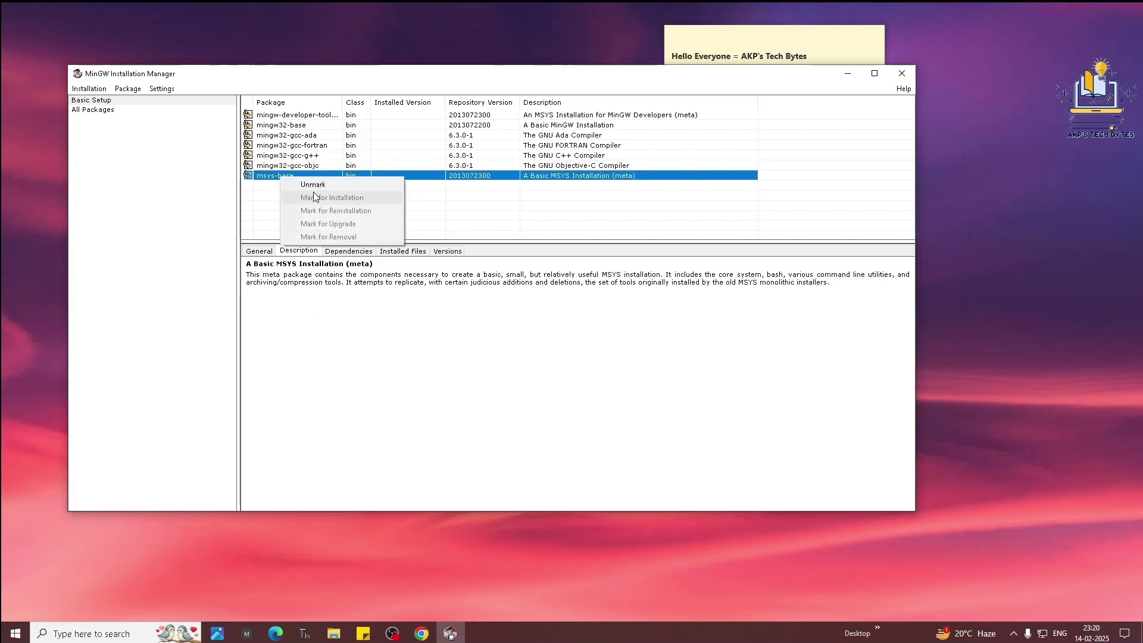
click(266, 206)
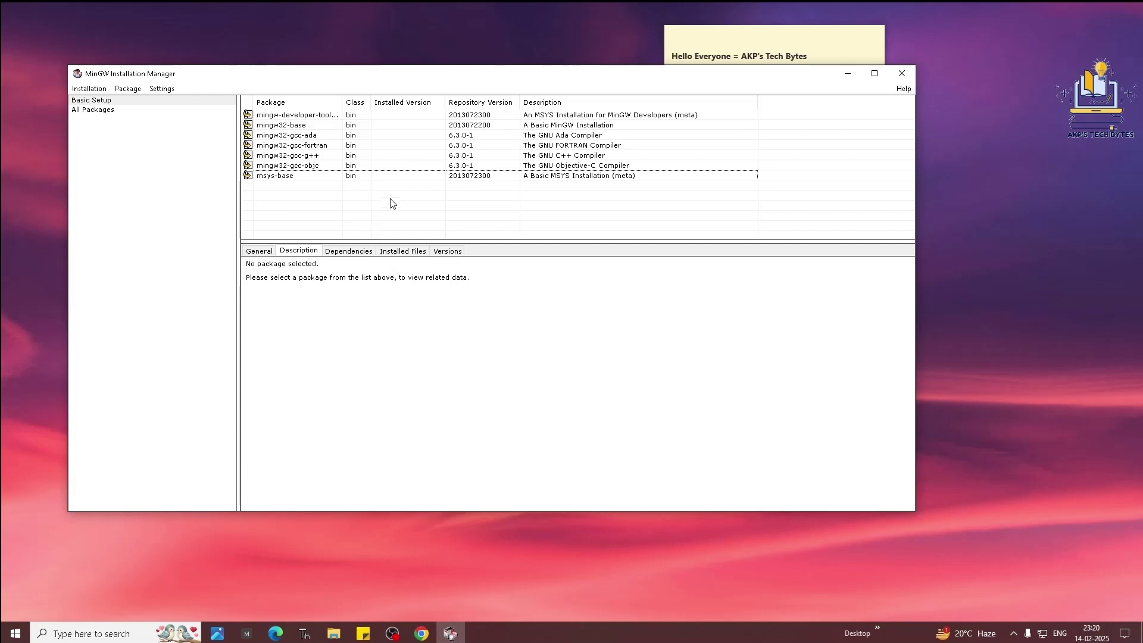
Step: Apply the pending package changes to install all marked packages, and close the MinGW Installation Manager
click(89, 88)
click(125, 129)
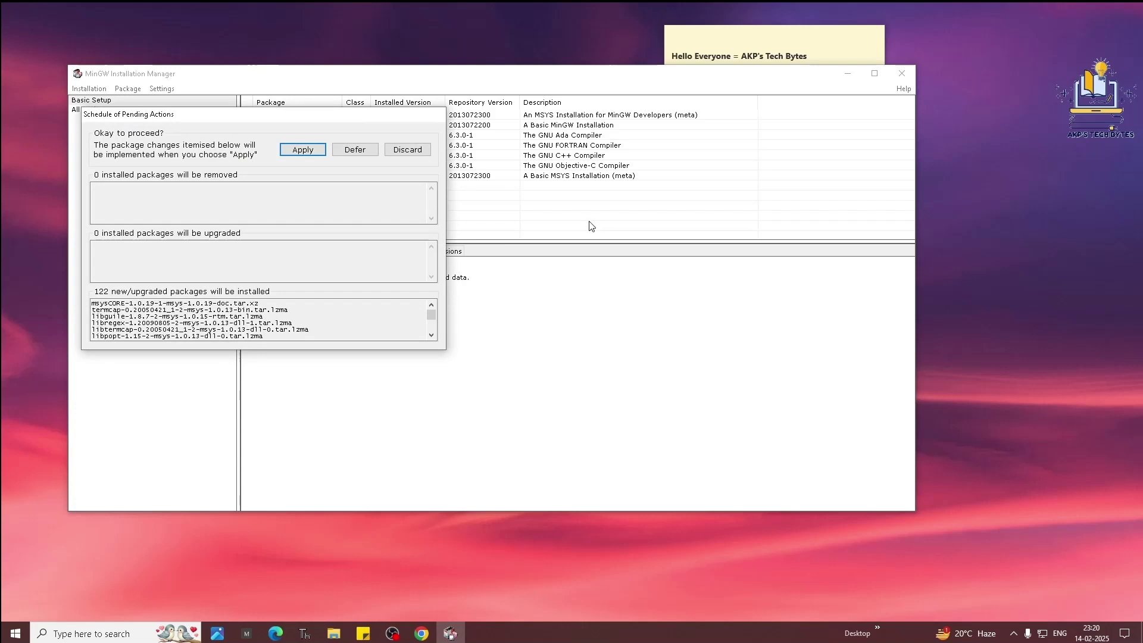
click(299, 152)
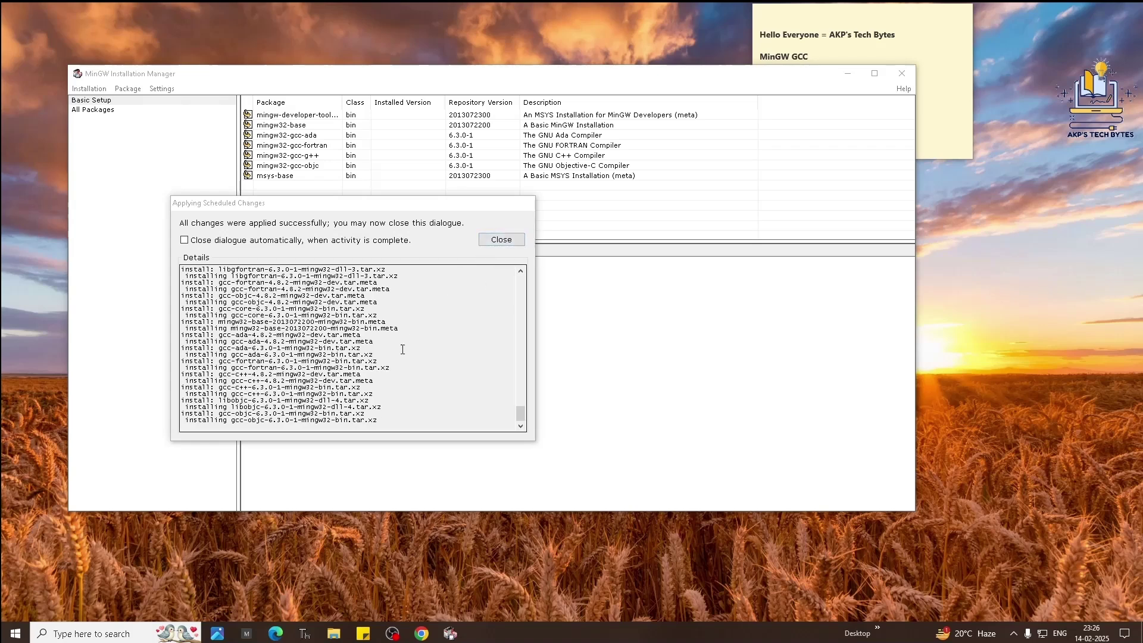
click(501, 240)
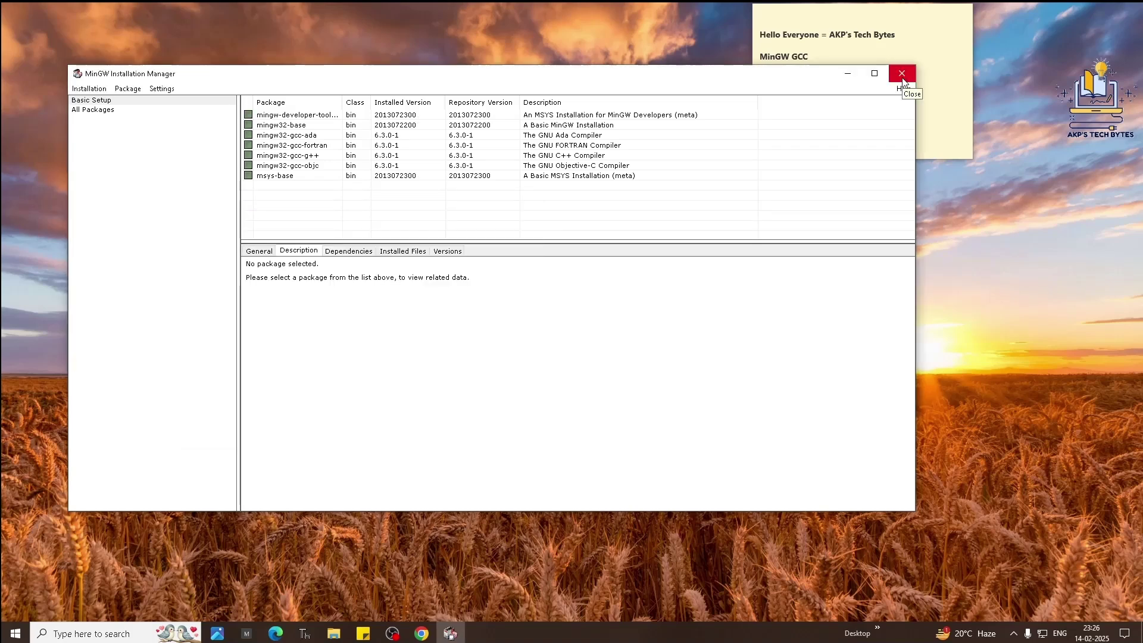
click(902, 74)
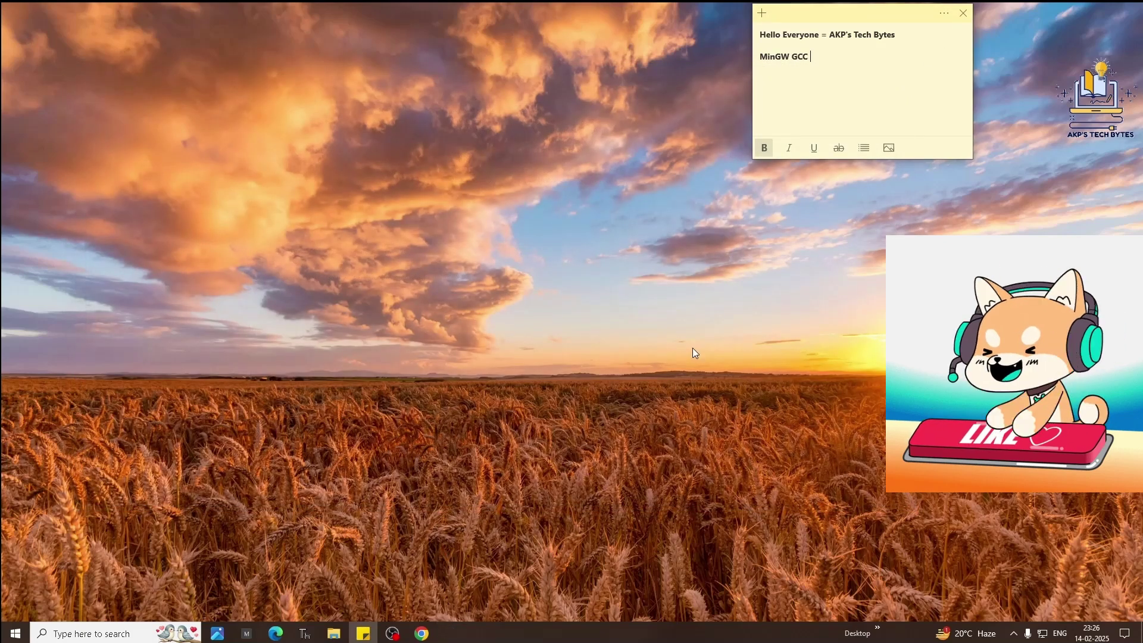
Step: Switch to File Explorer, go to the bin folder inside MinGW on drive C, copy its path C:\MinGW\bin, and leave the window
click(334, 634)
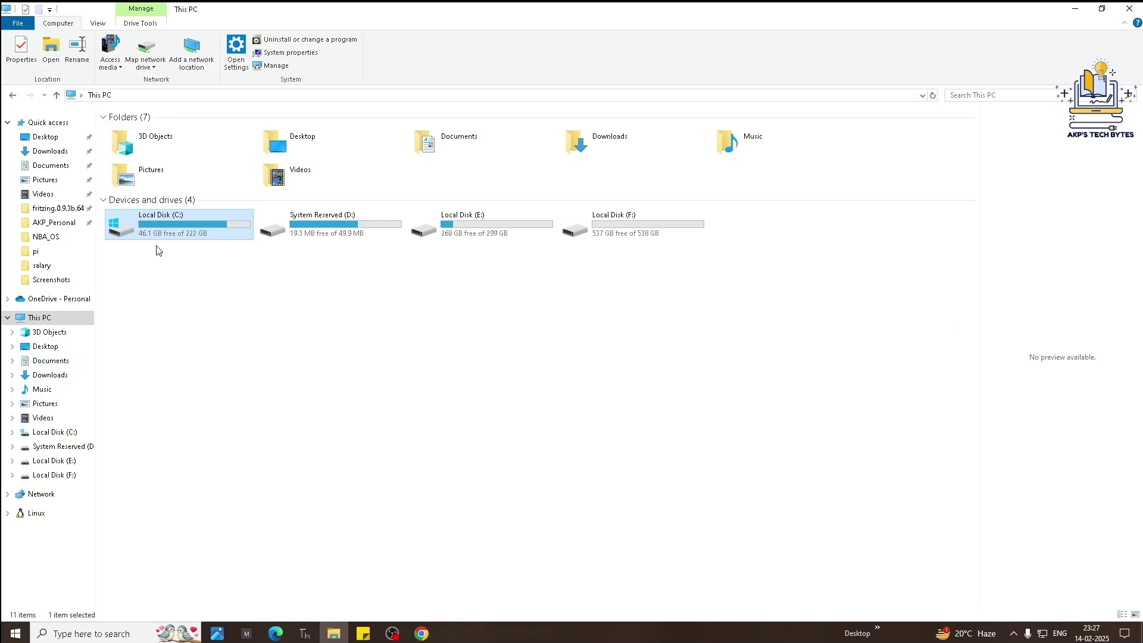
double_click(170, 224)
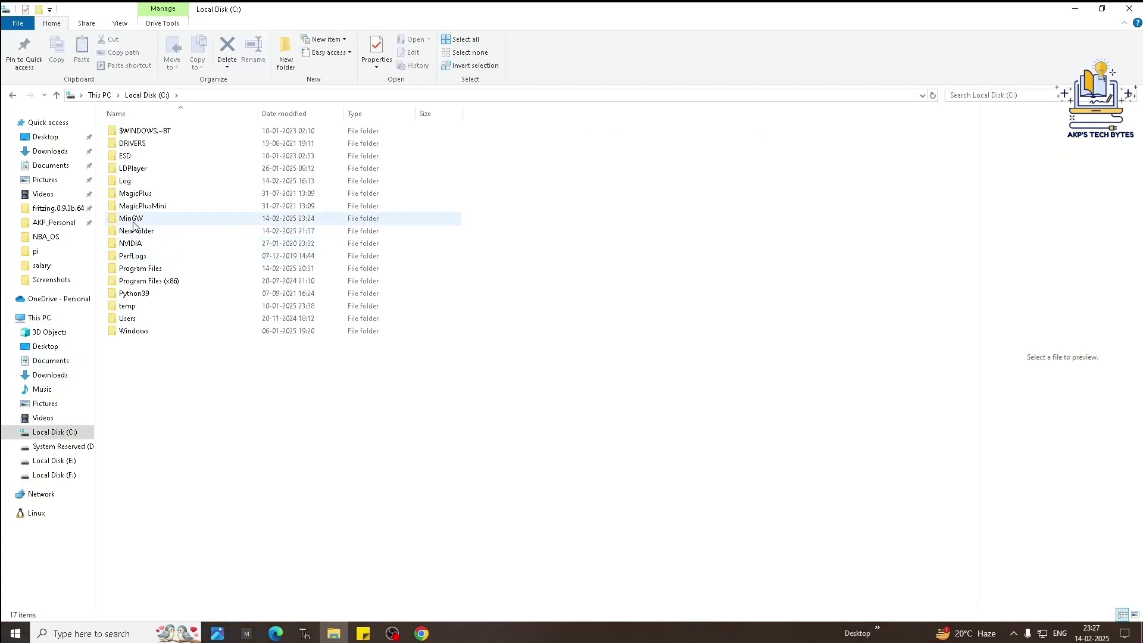
double_click(164, 222)
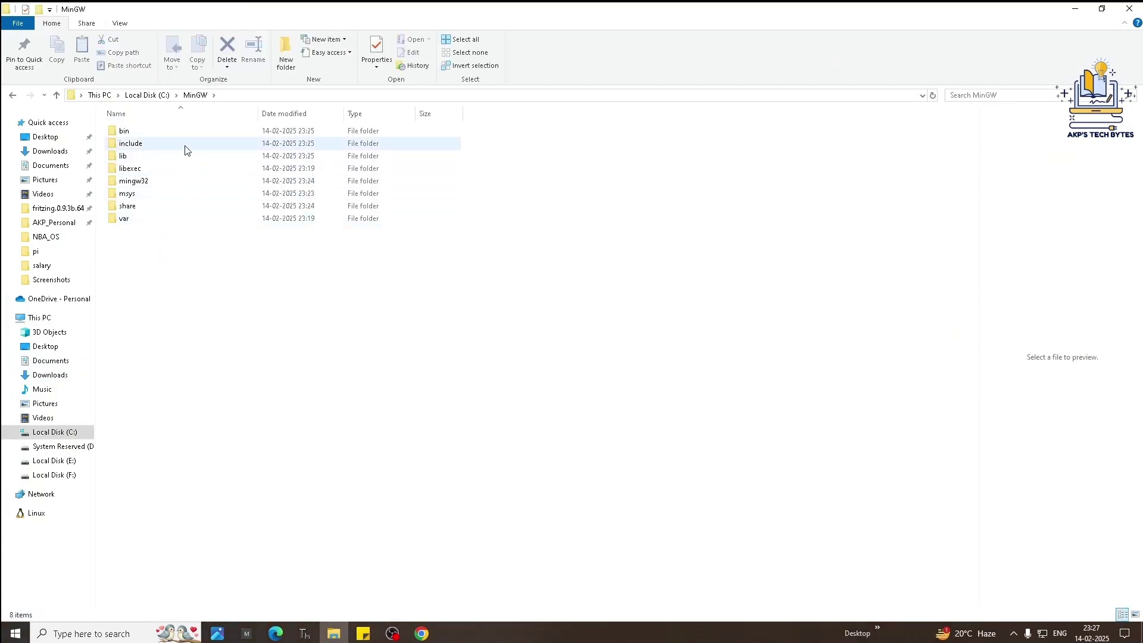
double_click(186, 137)
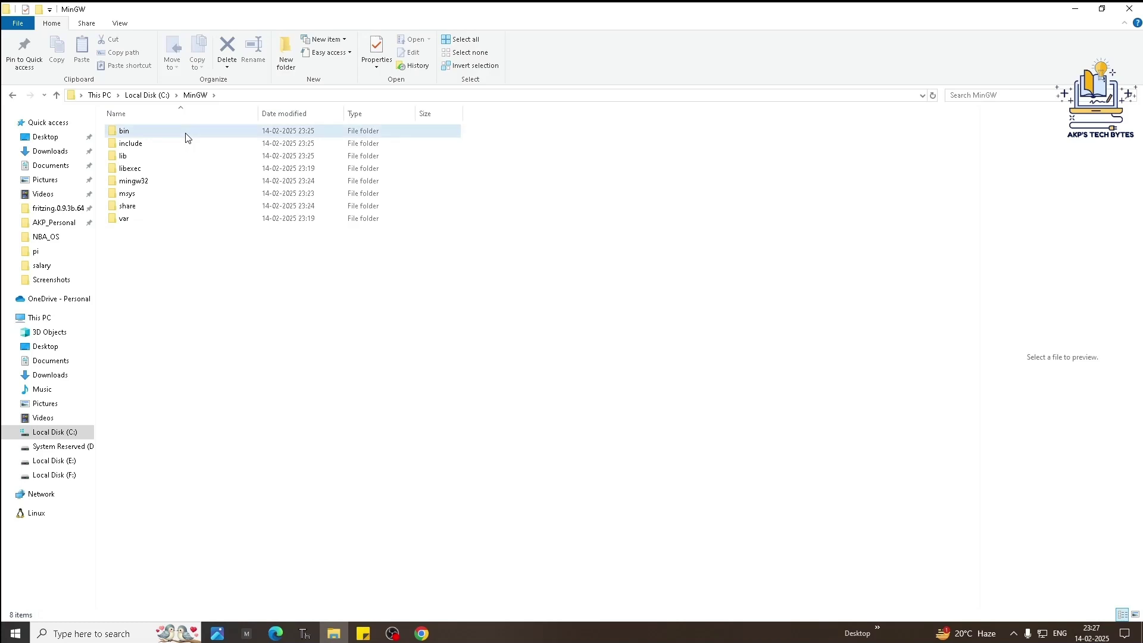
click(274, 94)
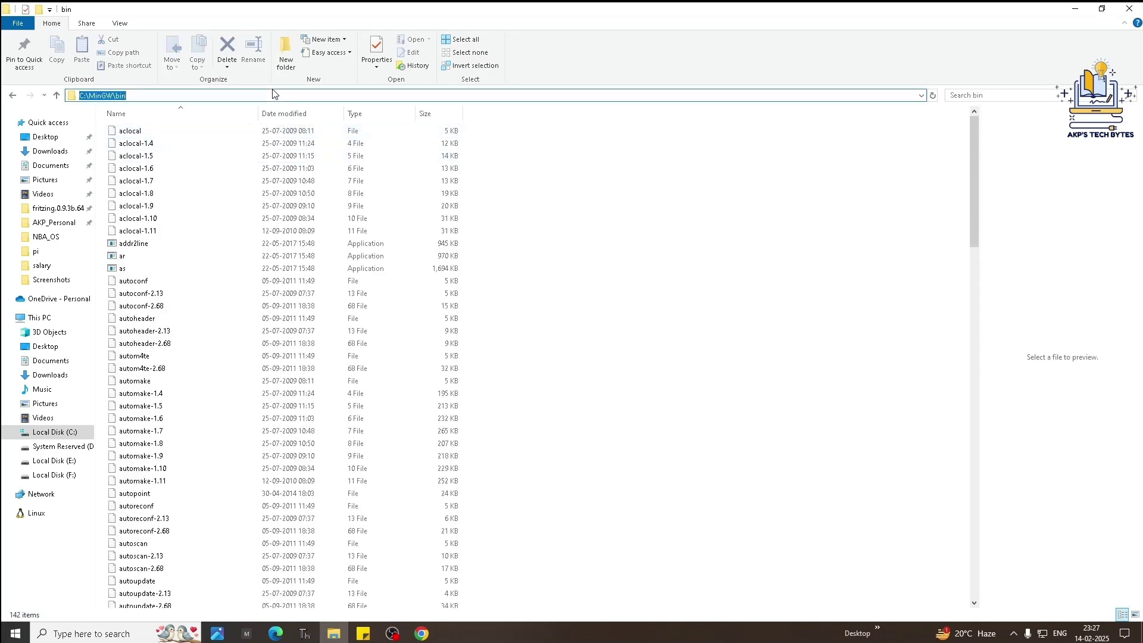
right_click(118, 96)
click(160, 132)
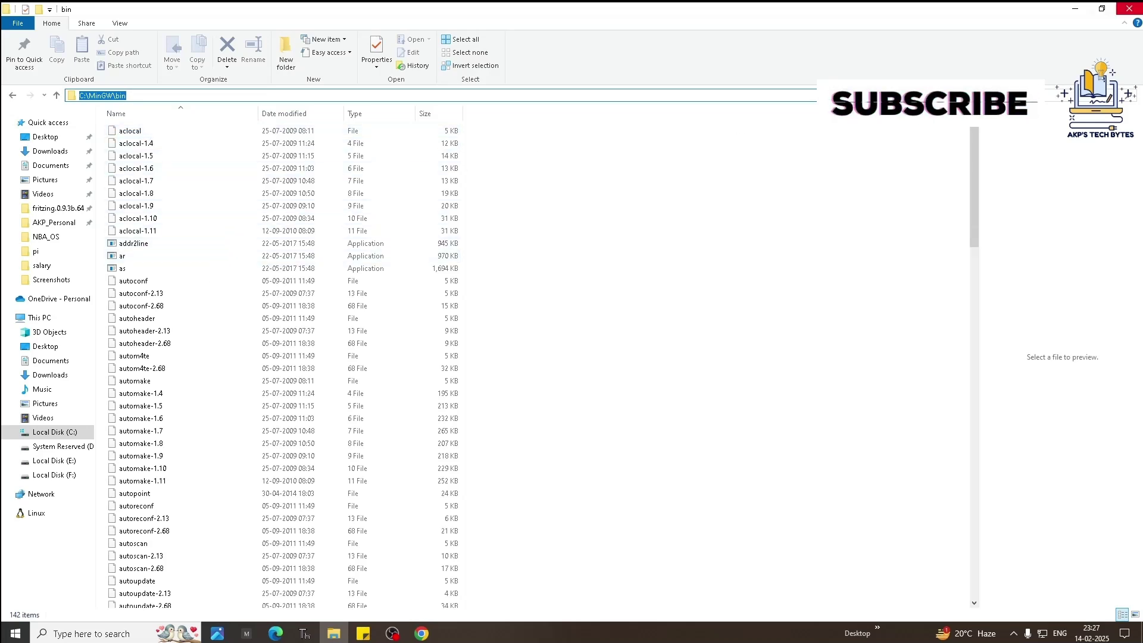
click(1073, 9)
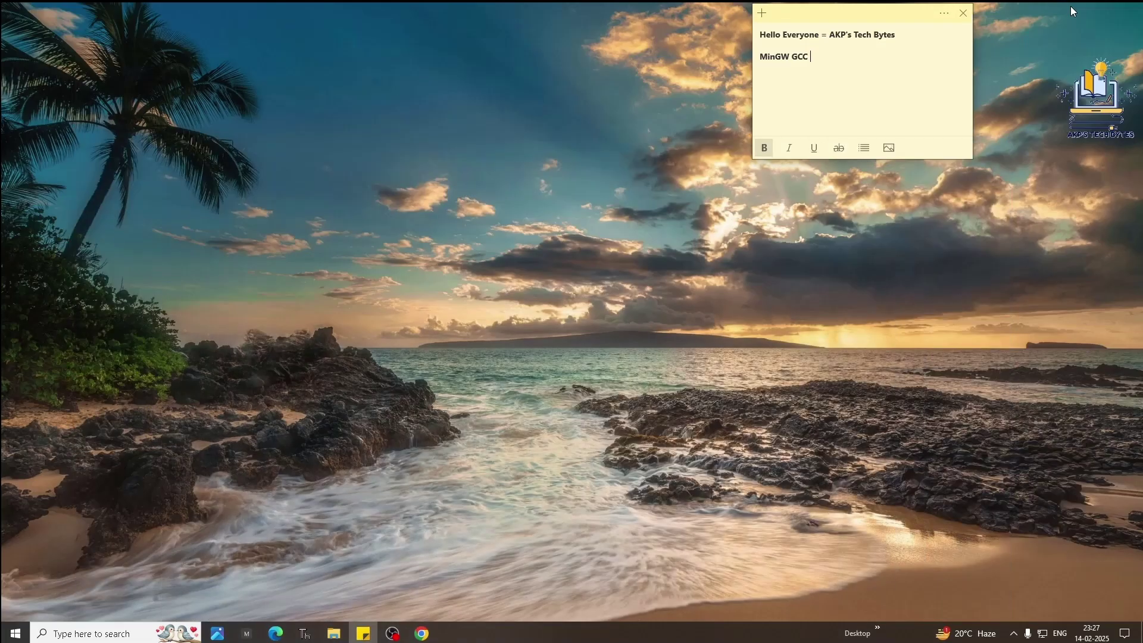
Step: Search Windows for "env" and open the system variable Path for editing in the Environment Variables settings
click(91, 632)
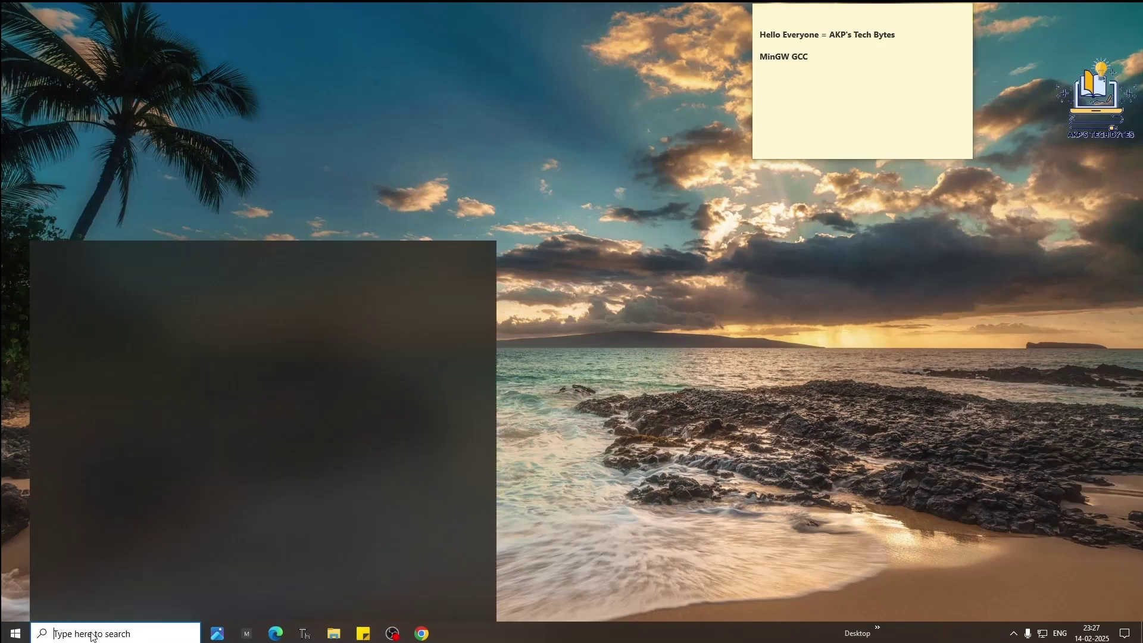
text(env)
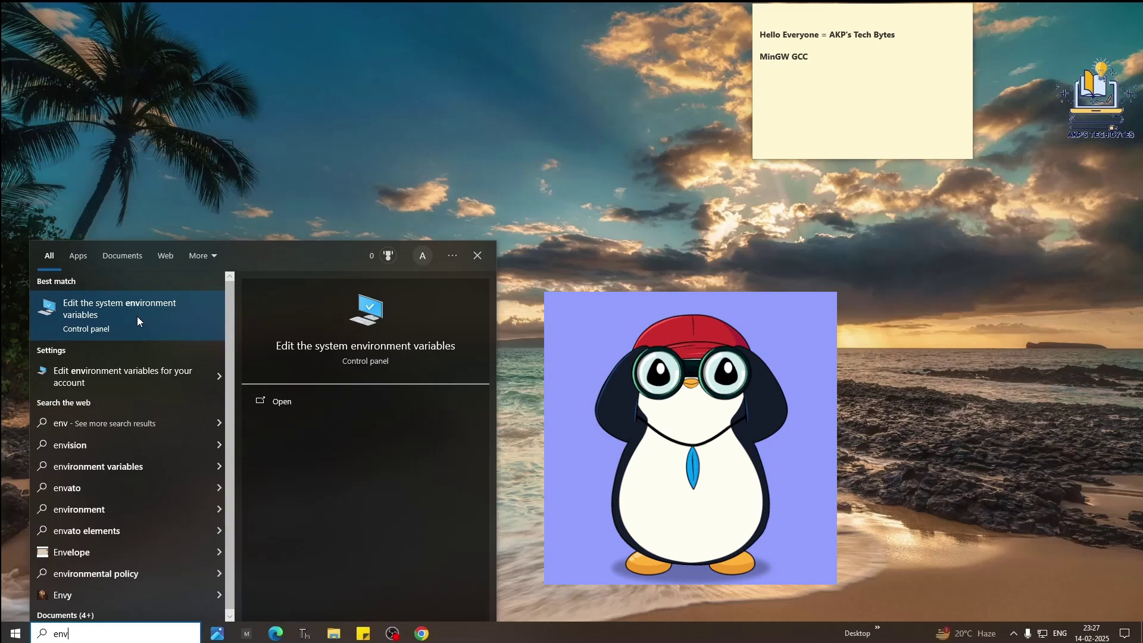
click(142, 317)
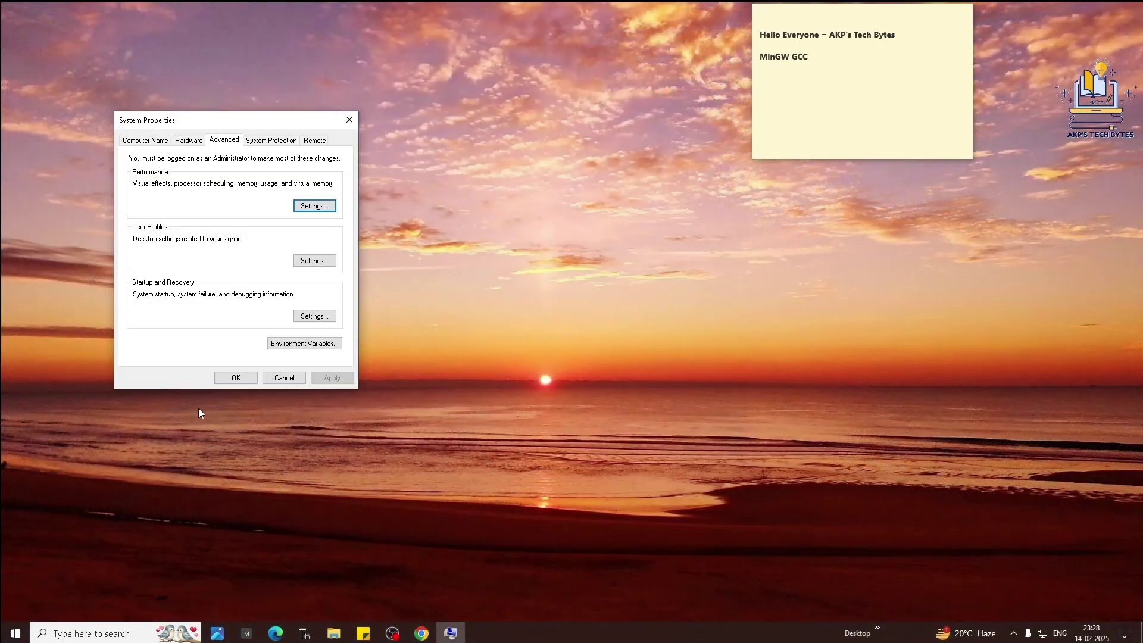
click(303, 349)
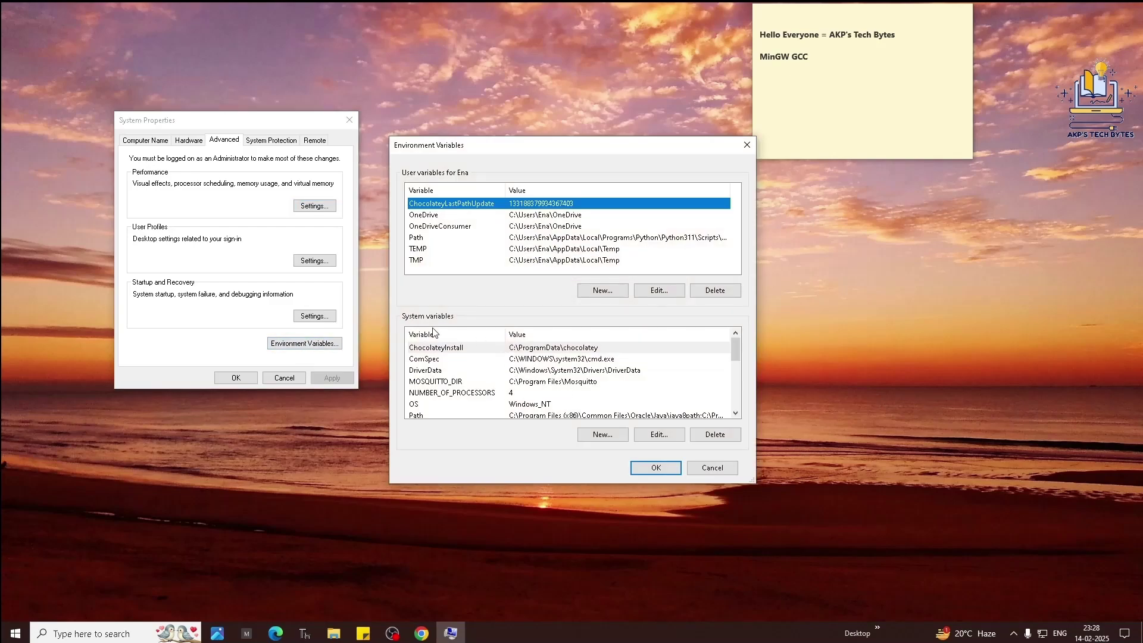
scroll(428, 385, down, 1)
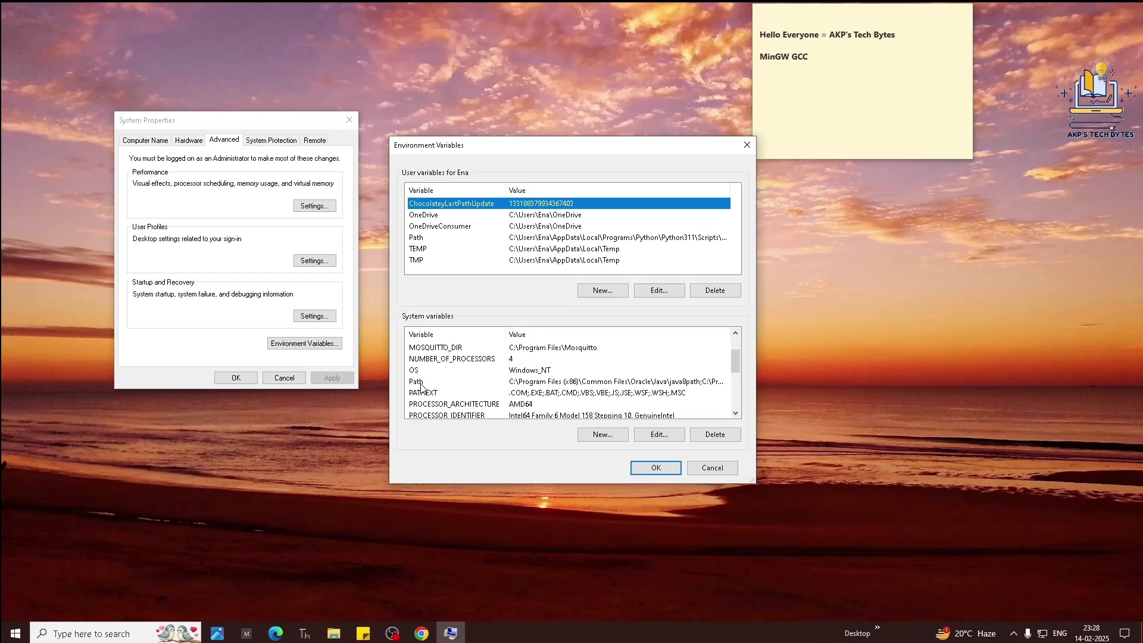
click(416, 382)
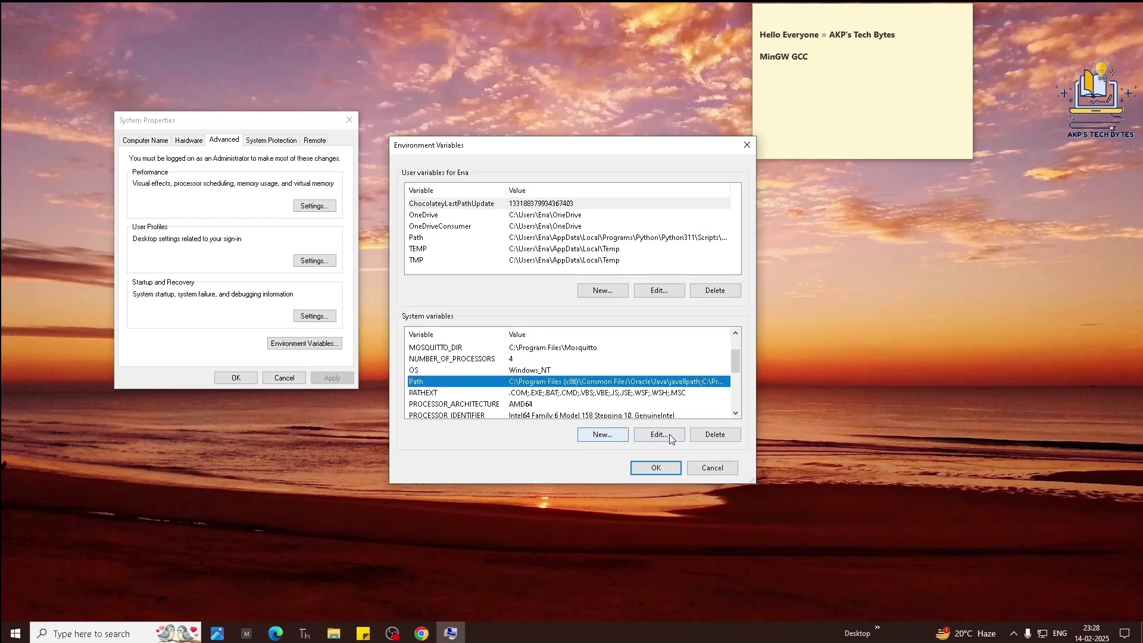
click(645, 435)
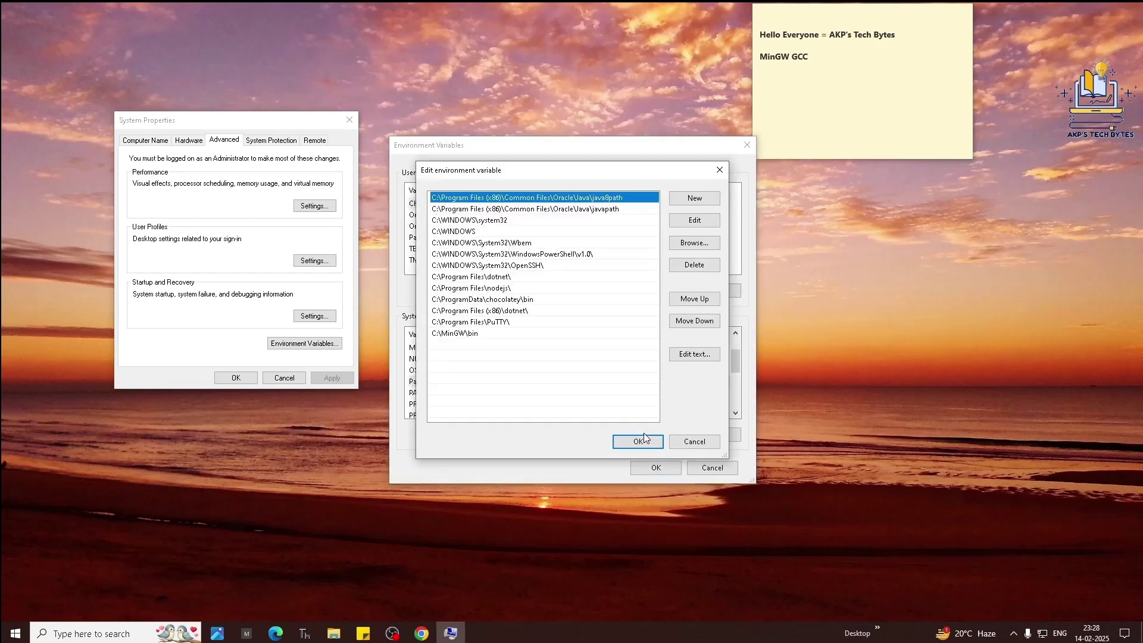
Step: Add a new entry C:\MinGW\bin to the system Path variable by pasting the copied path, and confirm all open settings dialogs
click(688, 201)
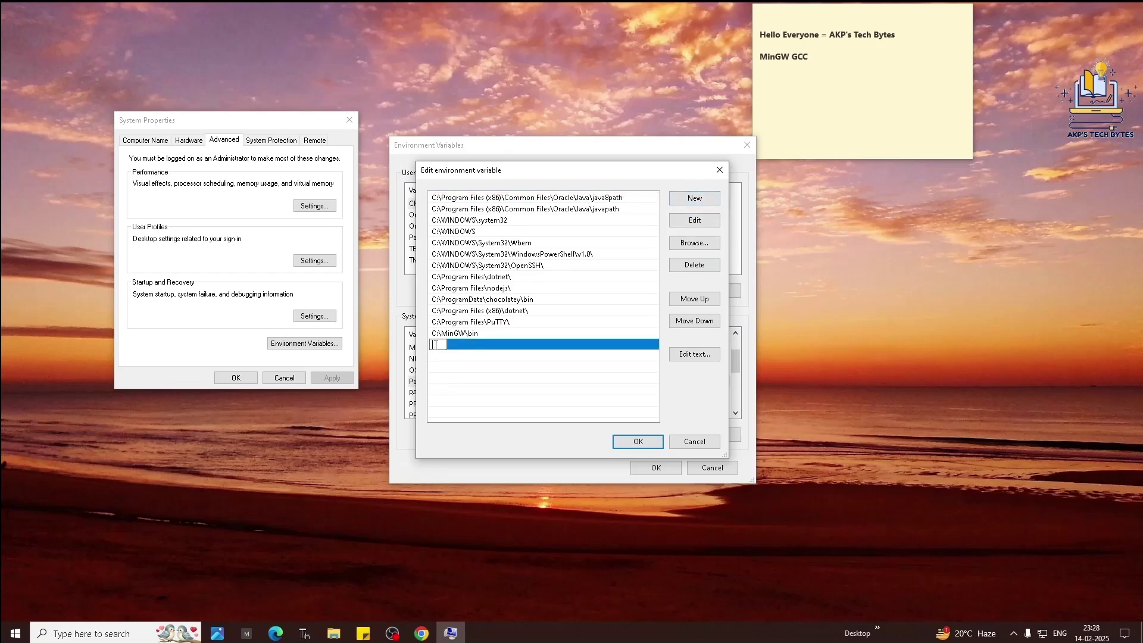
right_click(436, 345)
click(490, 396)
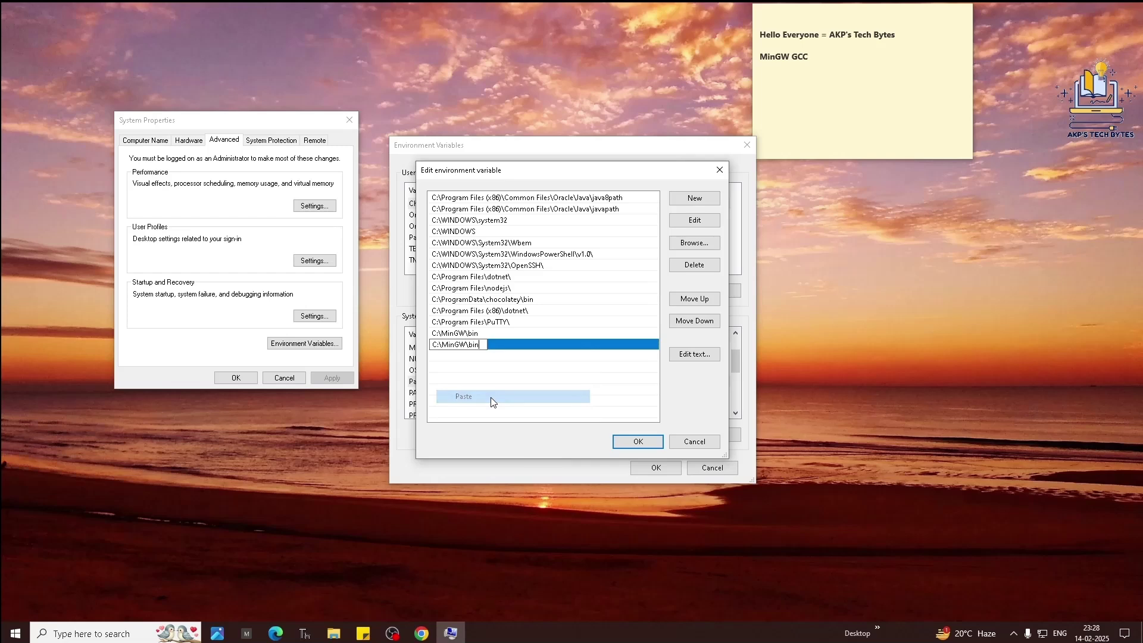
click(493, 402)
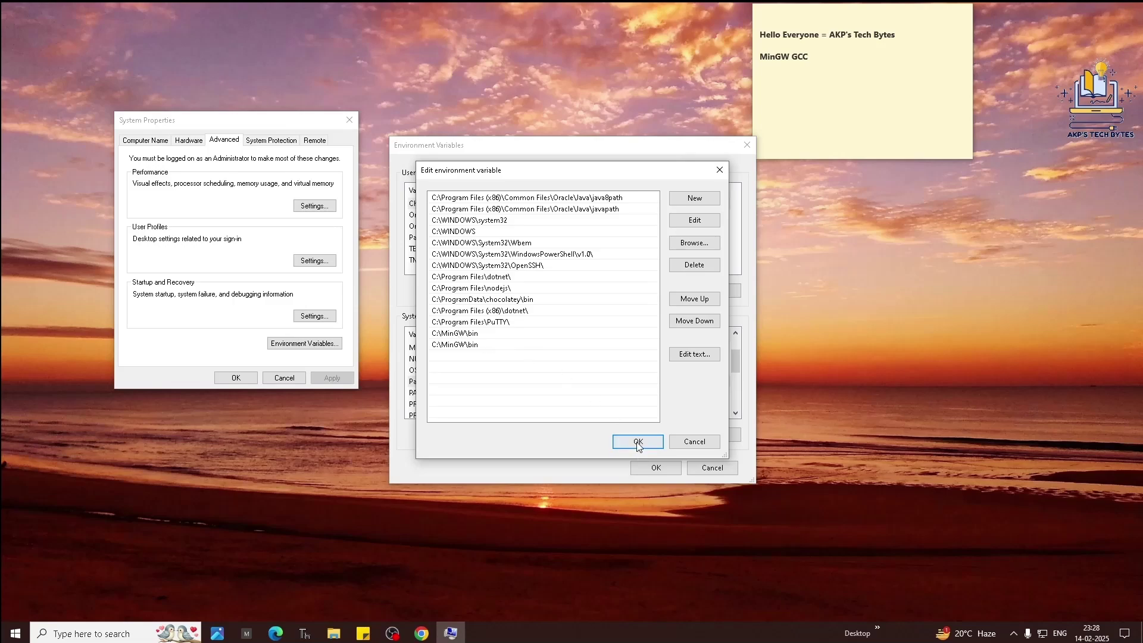
click(596, 374)
click(569, 380)
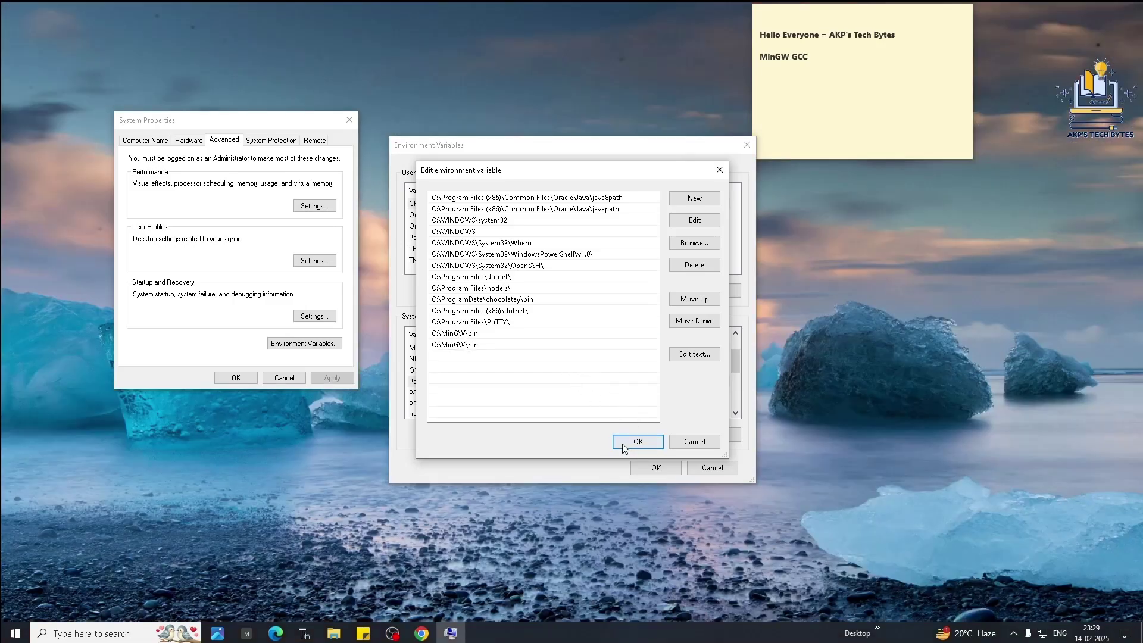
click(641, 444)
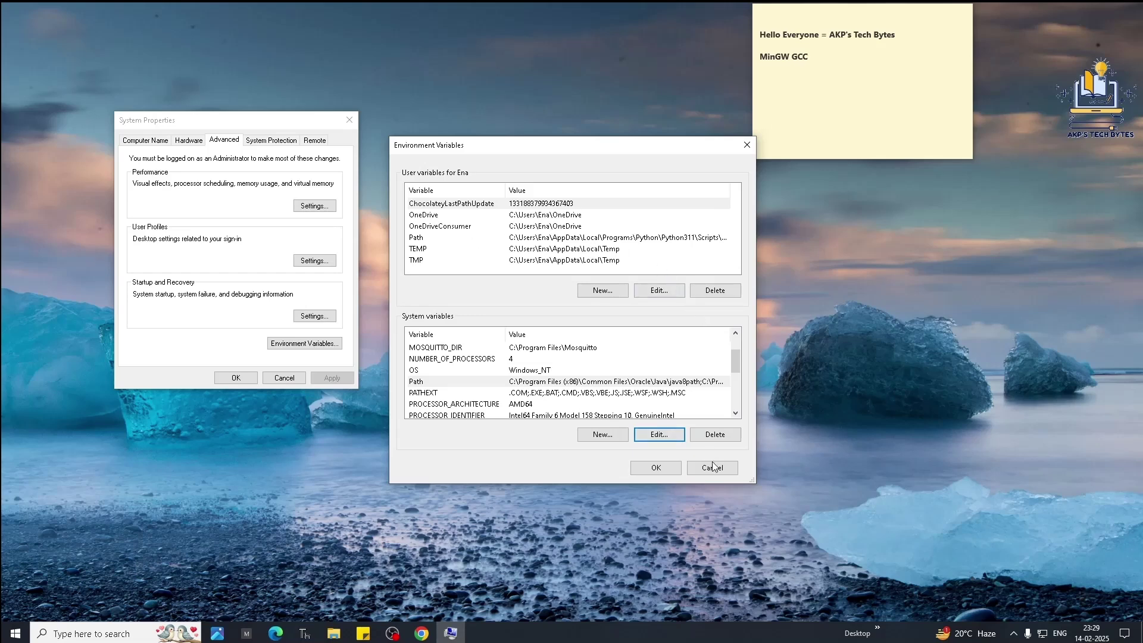
click(677, 471)
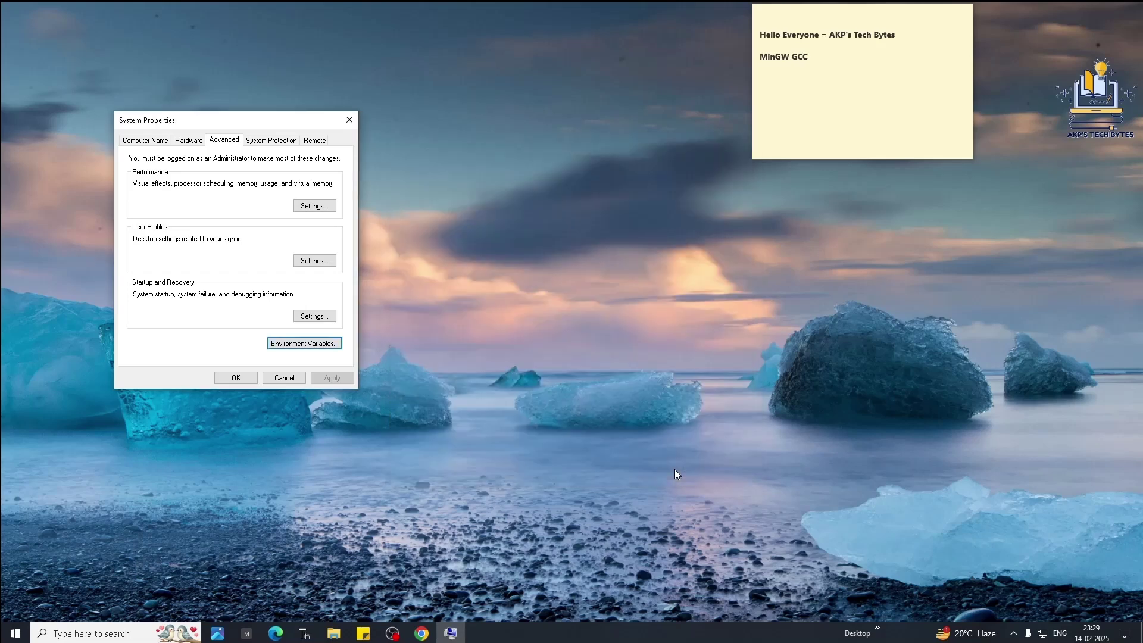
click(237, 378)
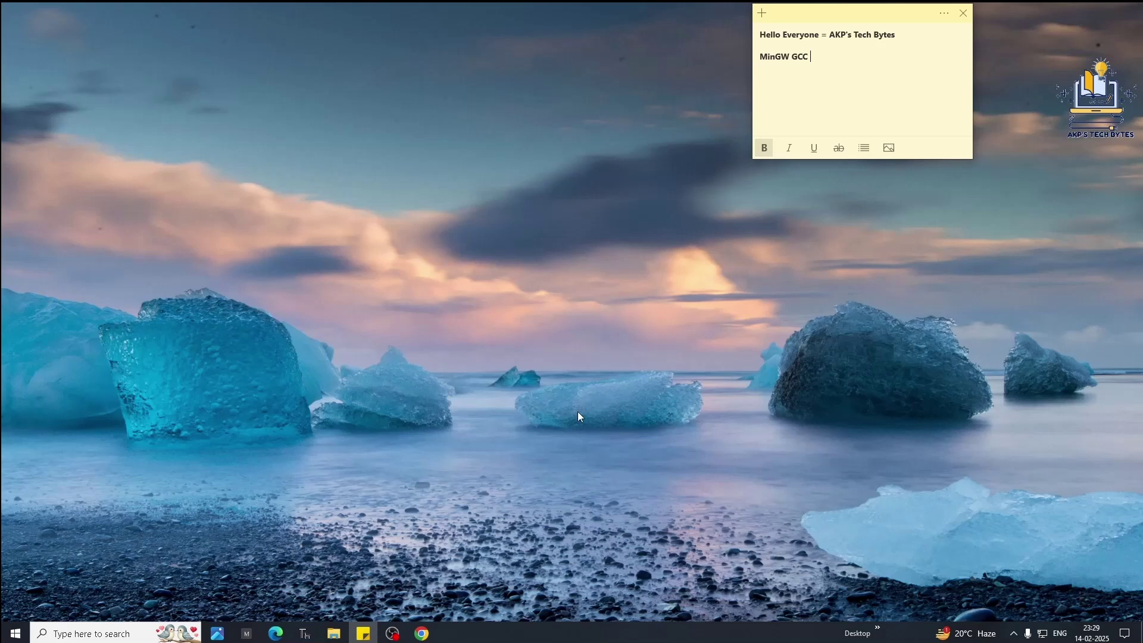
Step: Search Windows for "cmd", open Command Prompt, and move its window
click(87, 631)
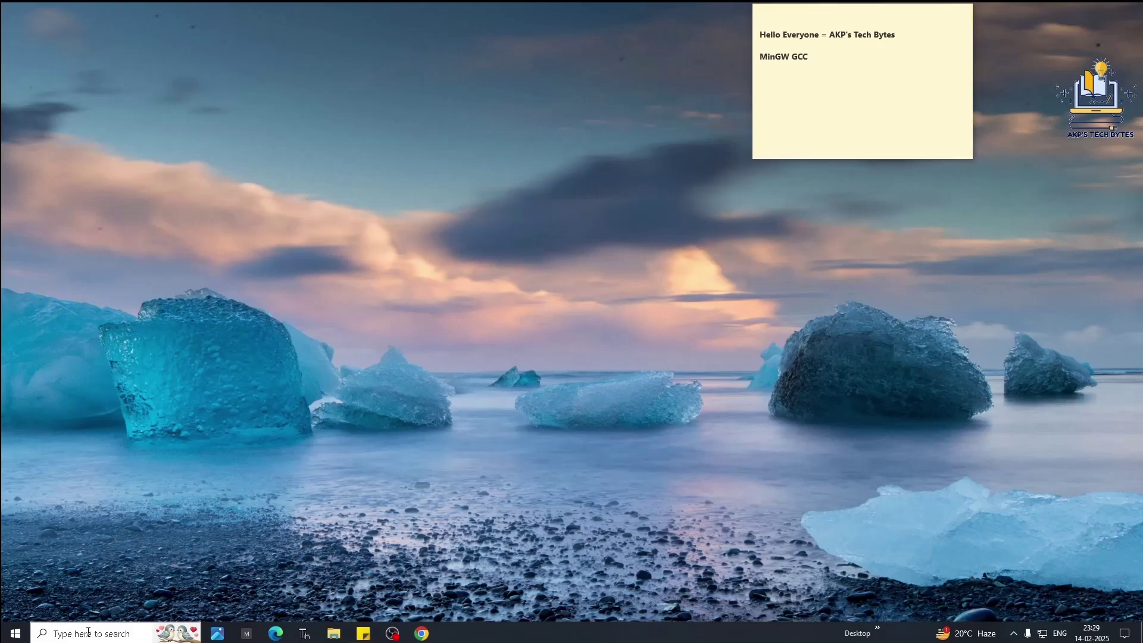
text(cmd)
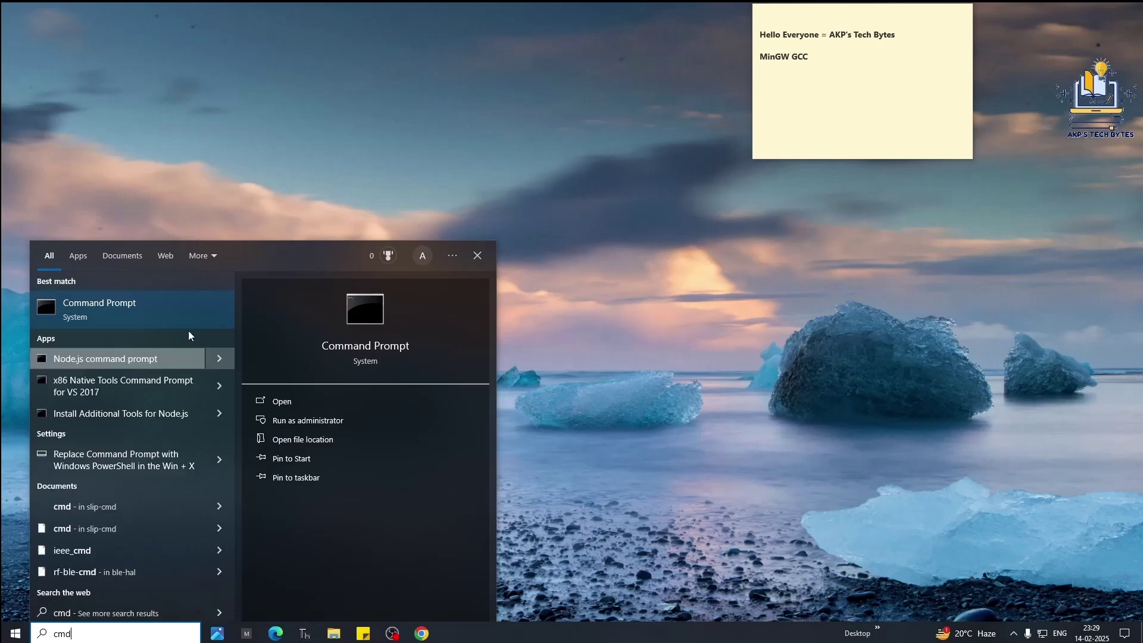
click(168, 305)
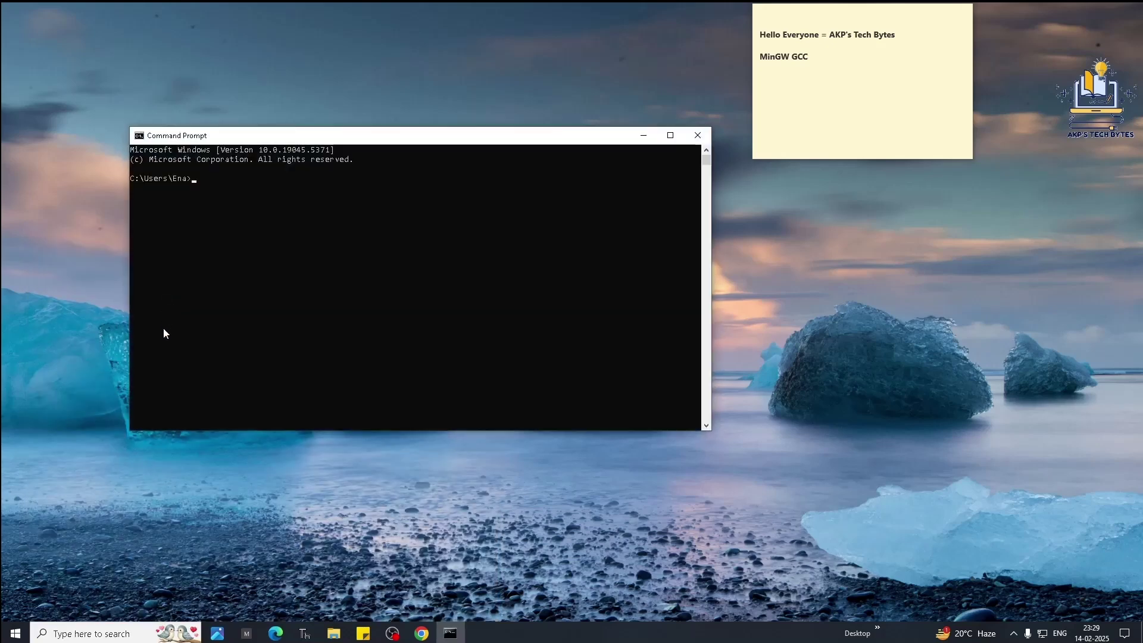
drag(459, 138, 709, 216)
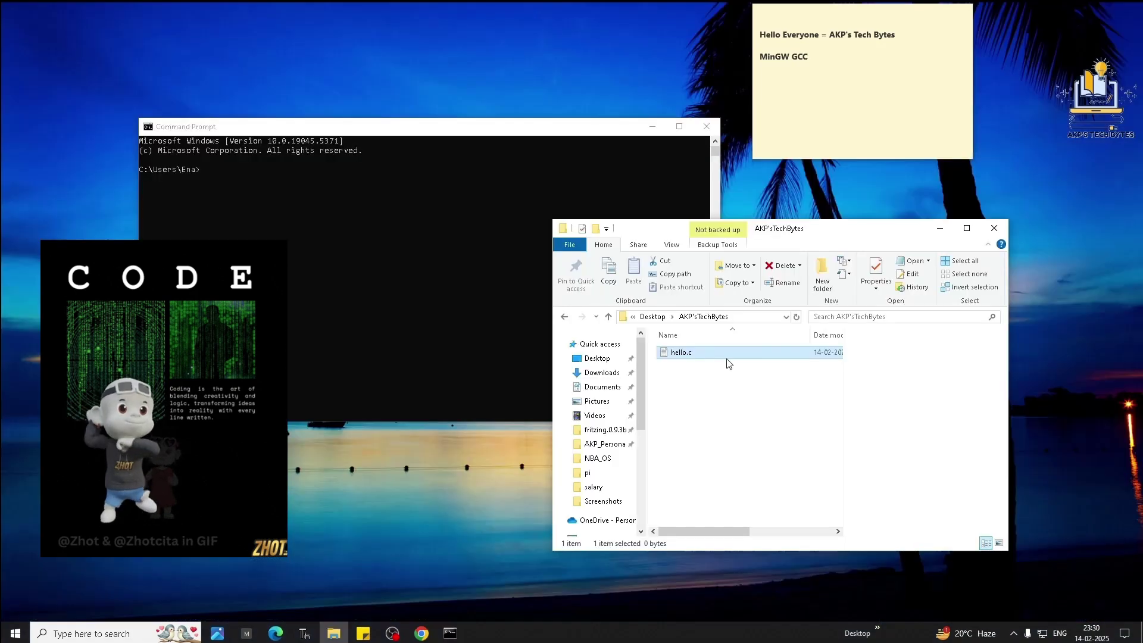
Step: Open hello.c from the AKP'sTechBytes folder in Notepad and write #include<stdio.h> and an int main() function with empty braces
double_click(744, 353)
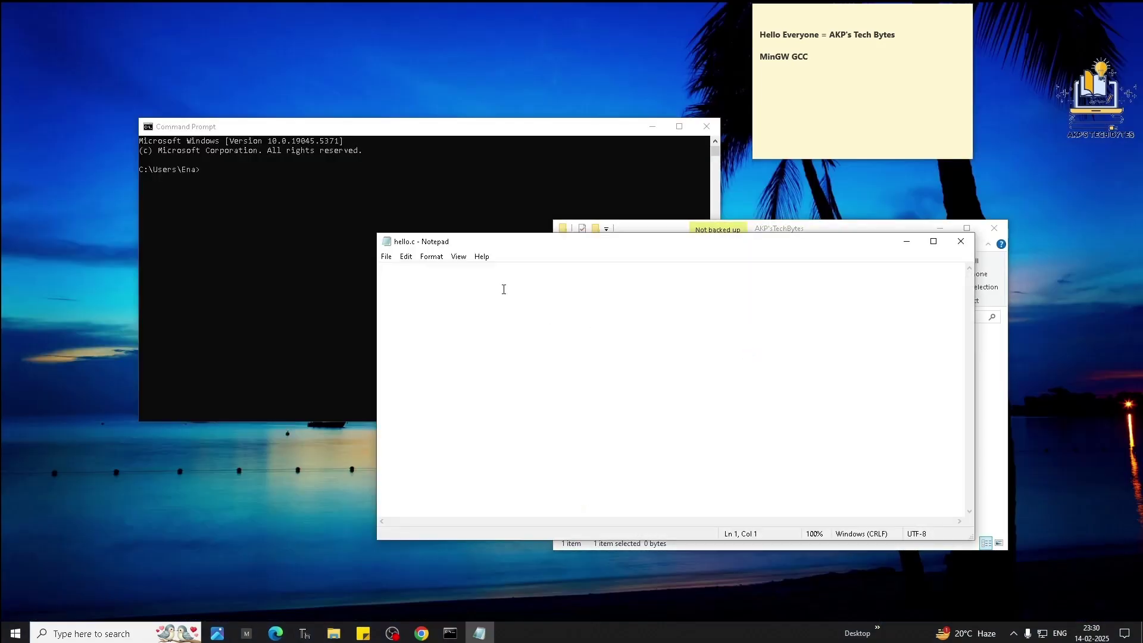
text(#include<stdio.h> int main())
key(Return)
text({)
key(Return)
key(Return)
text(})
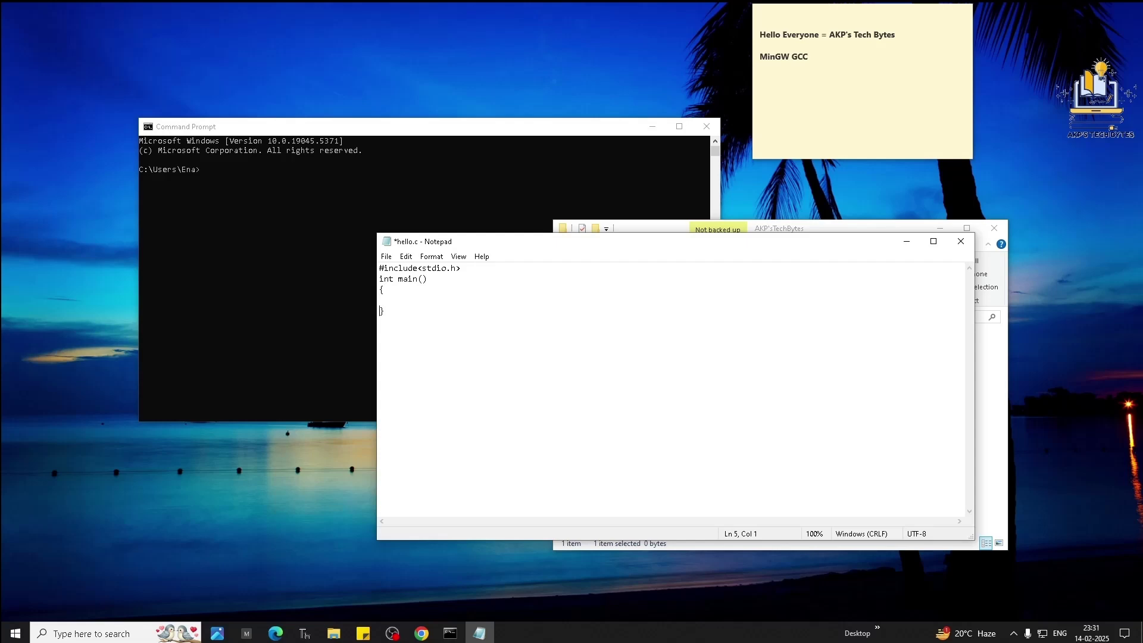
Step: Inside main(), add the statement printf("Hello From AKP's Tech Bytes");
key(Up)
text(printf(""))
key(Left)
text("")
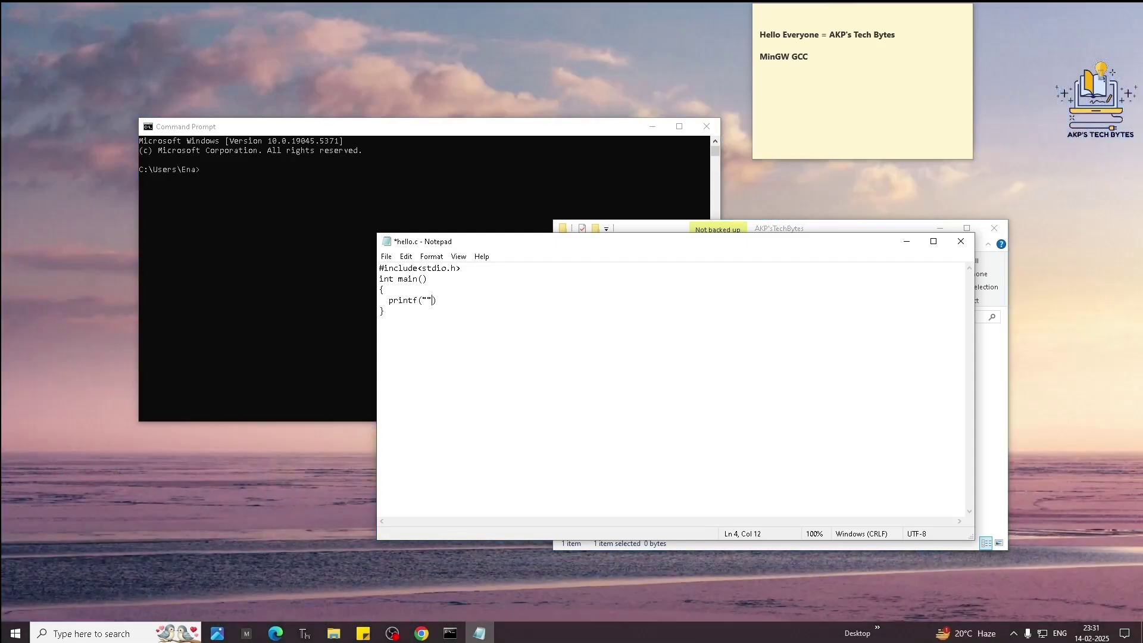
text(Hello From AKP's Tech Bytes)
text(;)
Step: Add the line return 0; below the printf statement in main()
key(Return)
text(retun)
key(BackSpace)
key(BackSpace)
key(BackSpace)
key(BackSpace)
key(BackSpace)
text(return 0;)
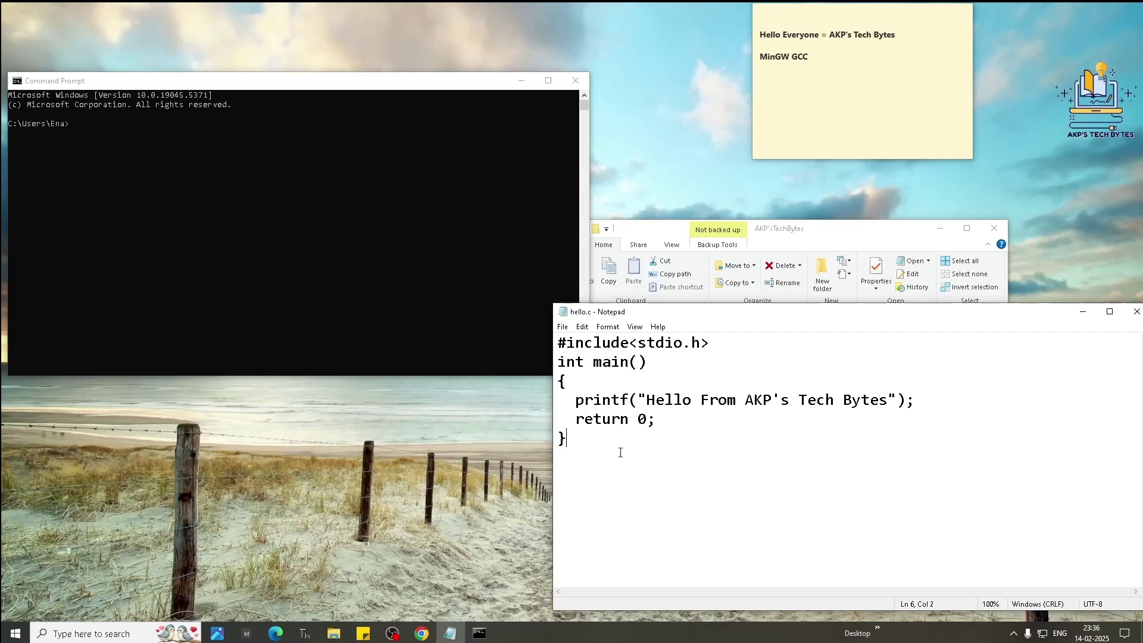
Step: Save a copy of the program as test.c in the AKP'sTechBytes folder on the Desktop
click(562, 326)
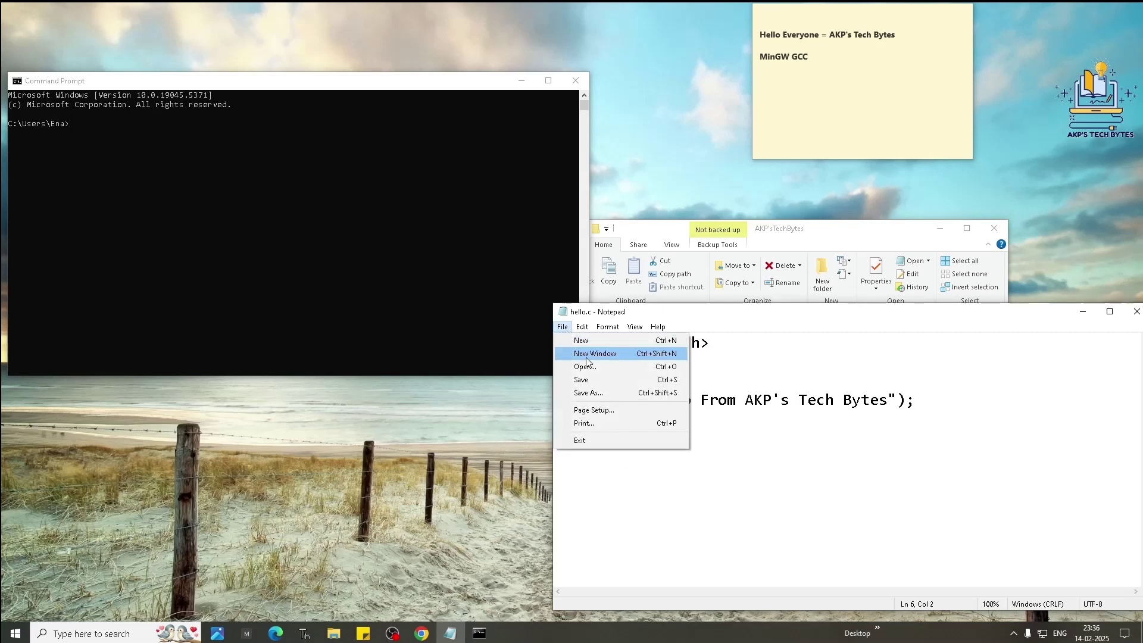
click(597, 391)
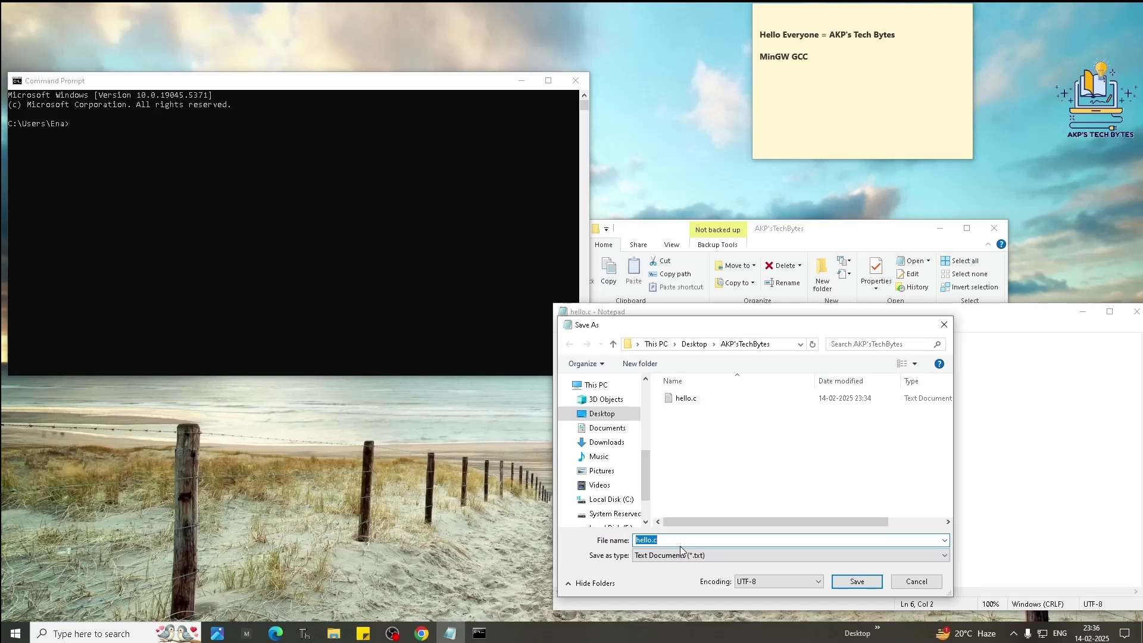
text(test.c)
key(Return)
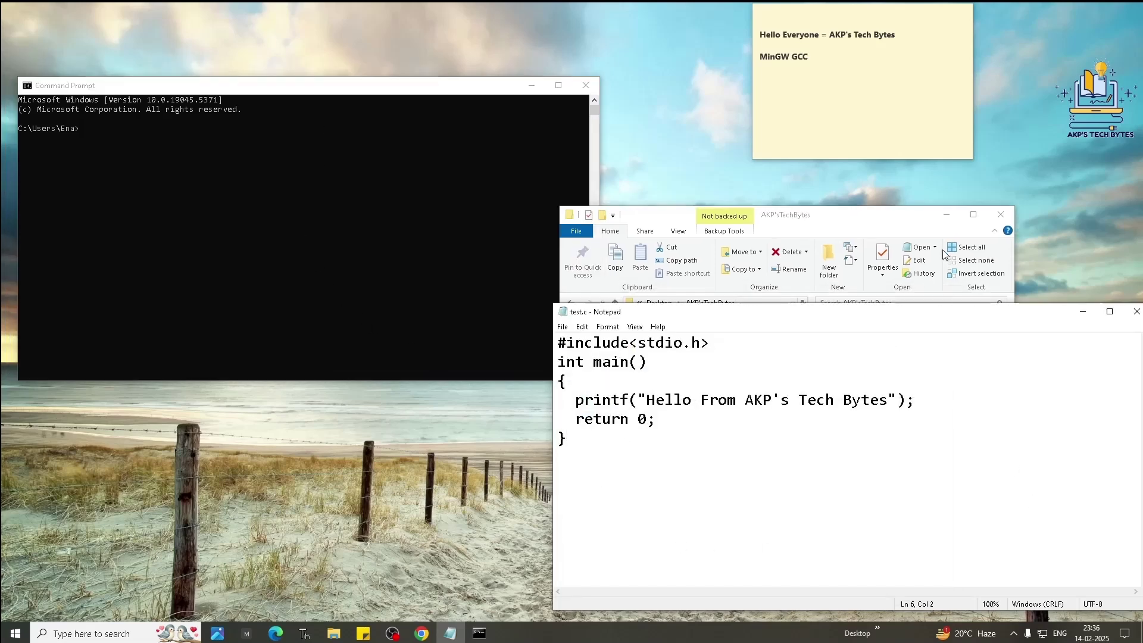
Step: Switch to File Explorer and copy the Desktop\AKP'sTechBytes part of the folder's path
click(333, 632)
click(743, 303)
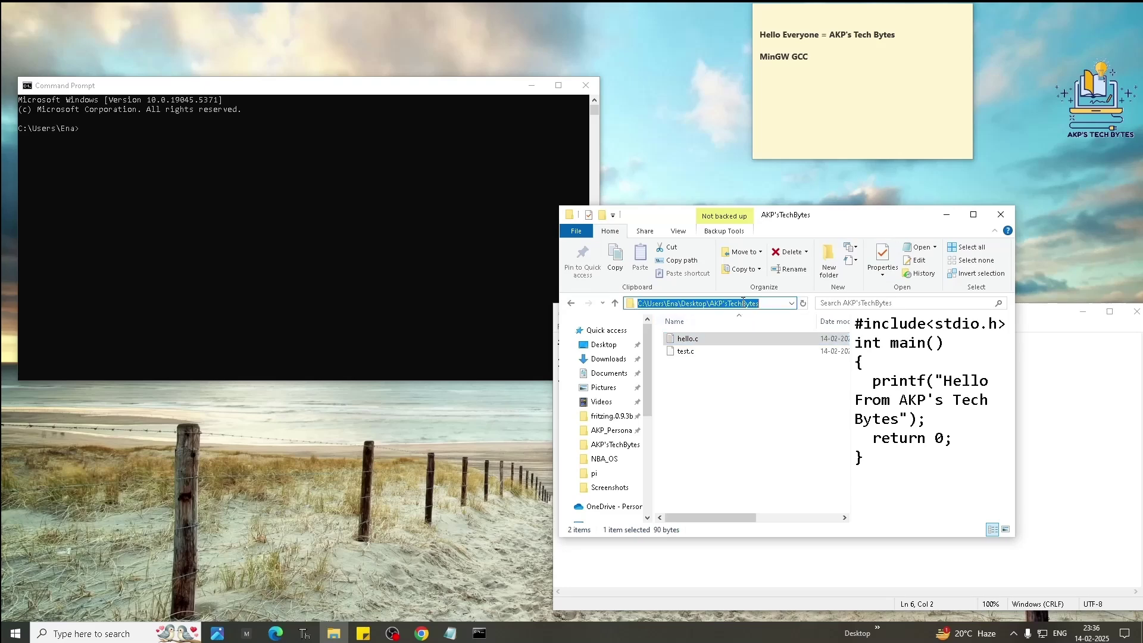
click(717, 305)
drag(681, 303, 763, 302)
right_click(742, 306)
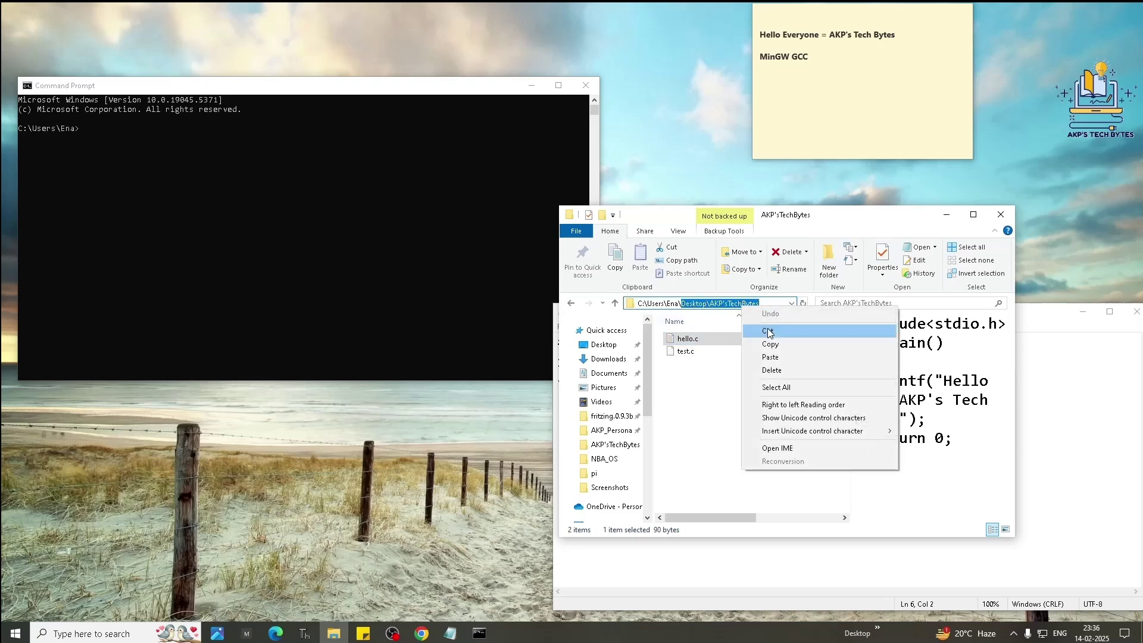
click(771, 344)
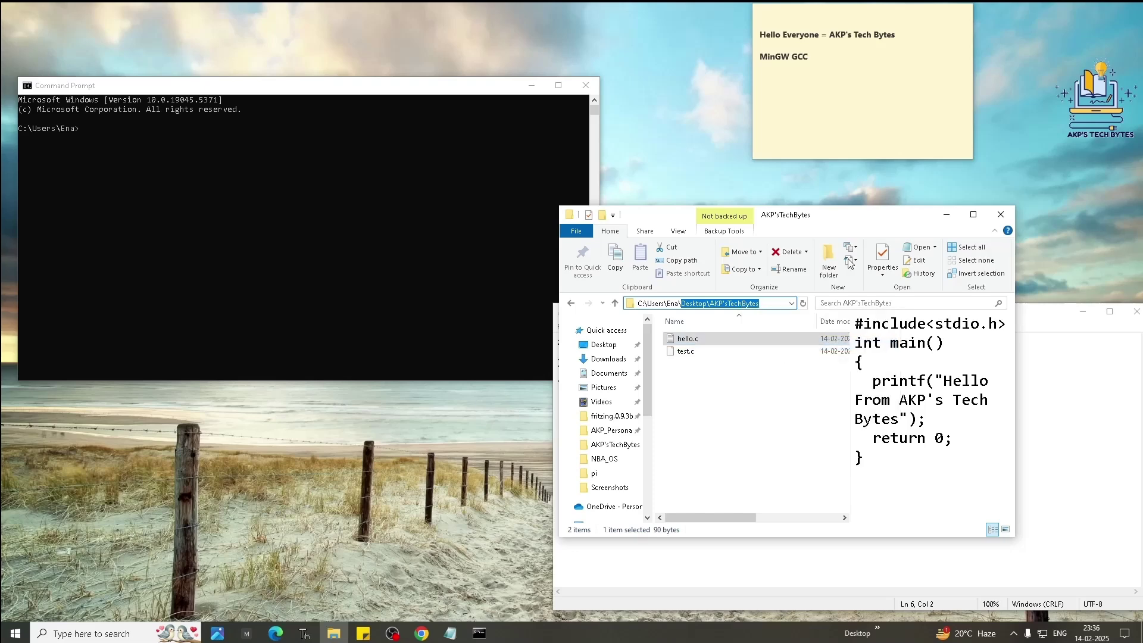
Step: Switch to Command Prompt and change the directory with cd Desktop\AKP'sTechBytes, using the copied path
click(85, 126)
right_click(85, 128)
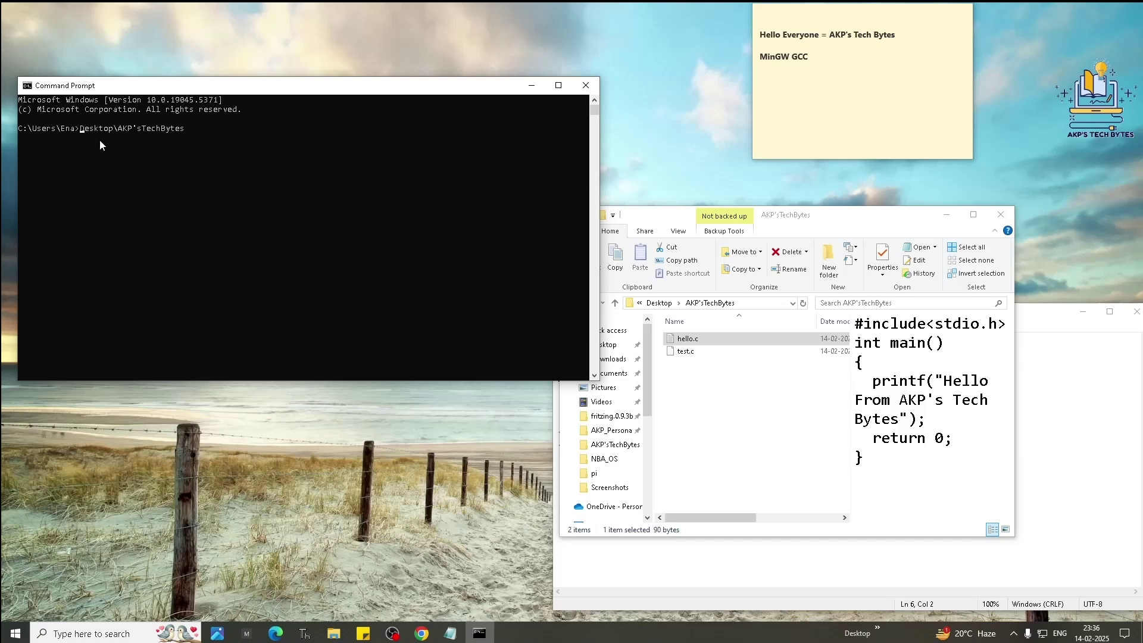
text(cs)
key(BackSpace)
text(d)
key(Return)
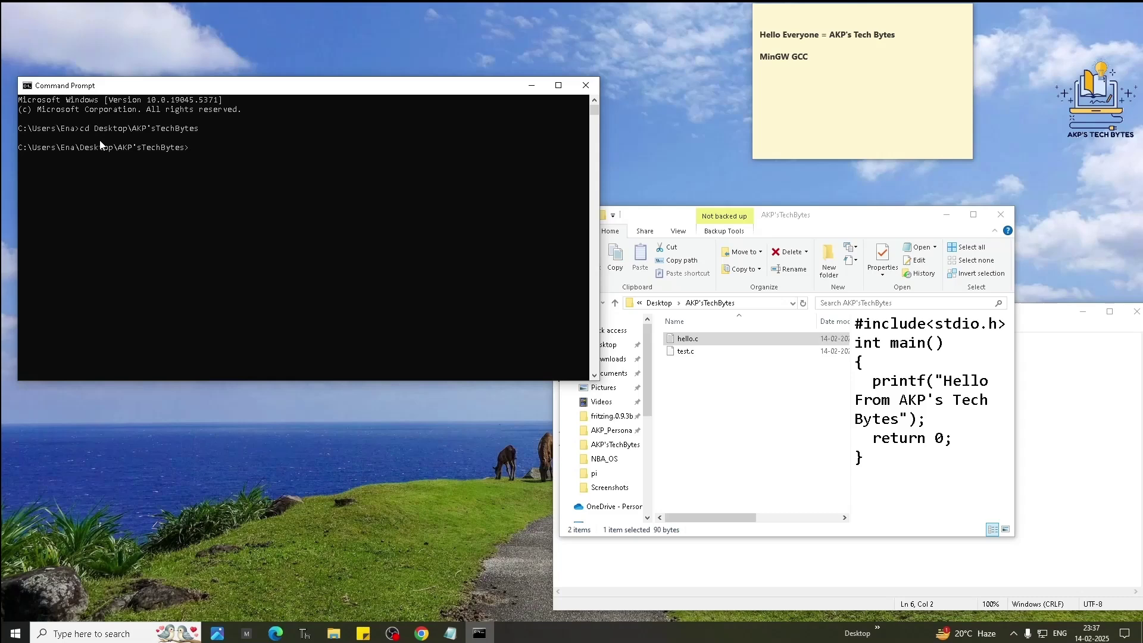
Step: Compile the program with gcc test.c, and check the generated executable in the AKP'sTechBytes folder in File Explorer
text(gcc test.c)
key(Return)
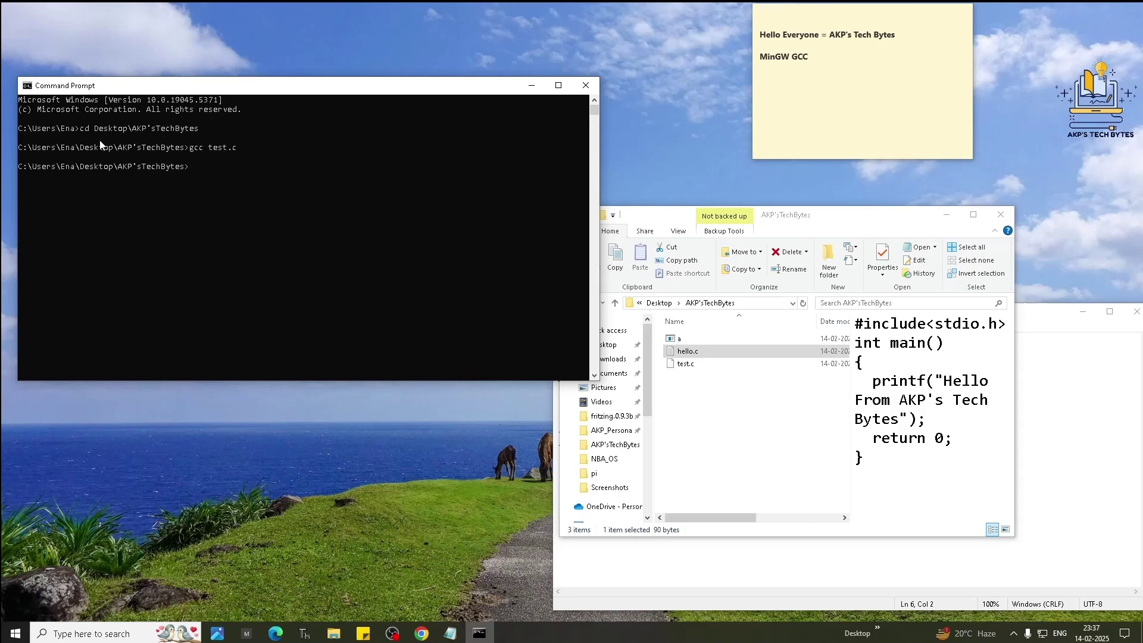
click(701, 441)
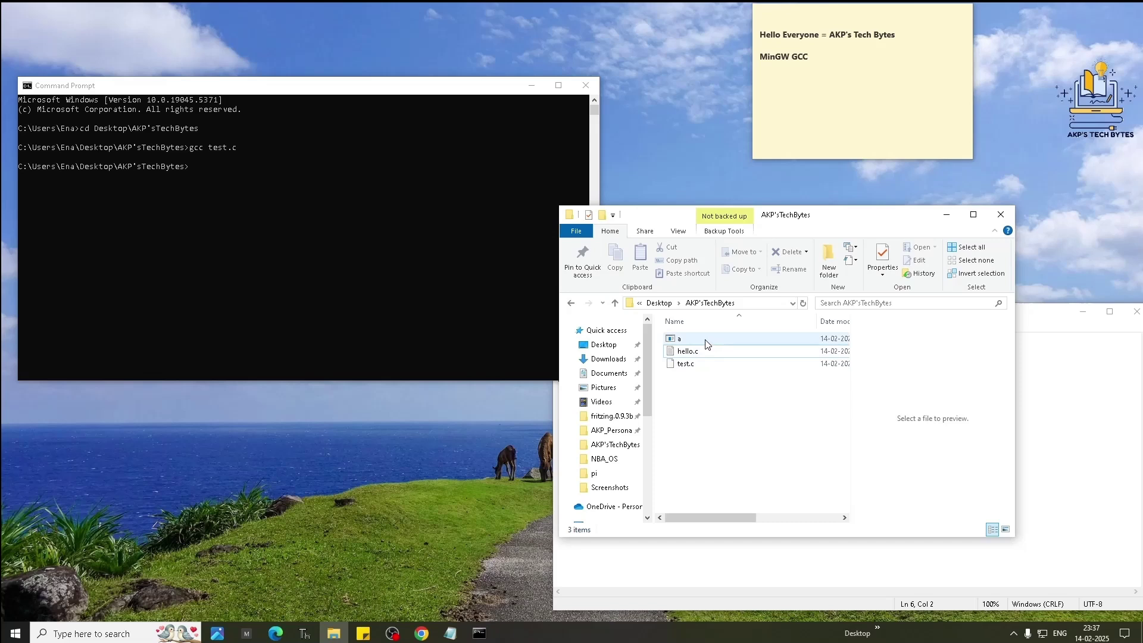
mouse_move(708, 345)
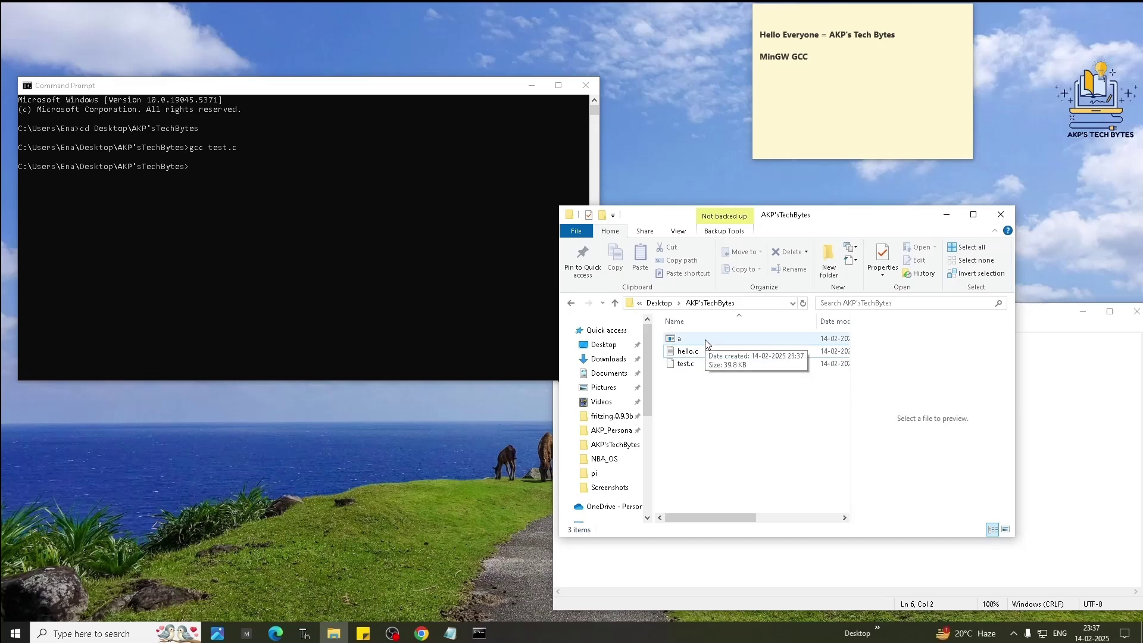
Step: Return to Command Prompt and run the compiled program a.exe
click(213, 173)
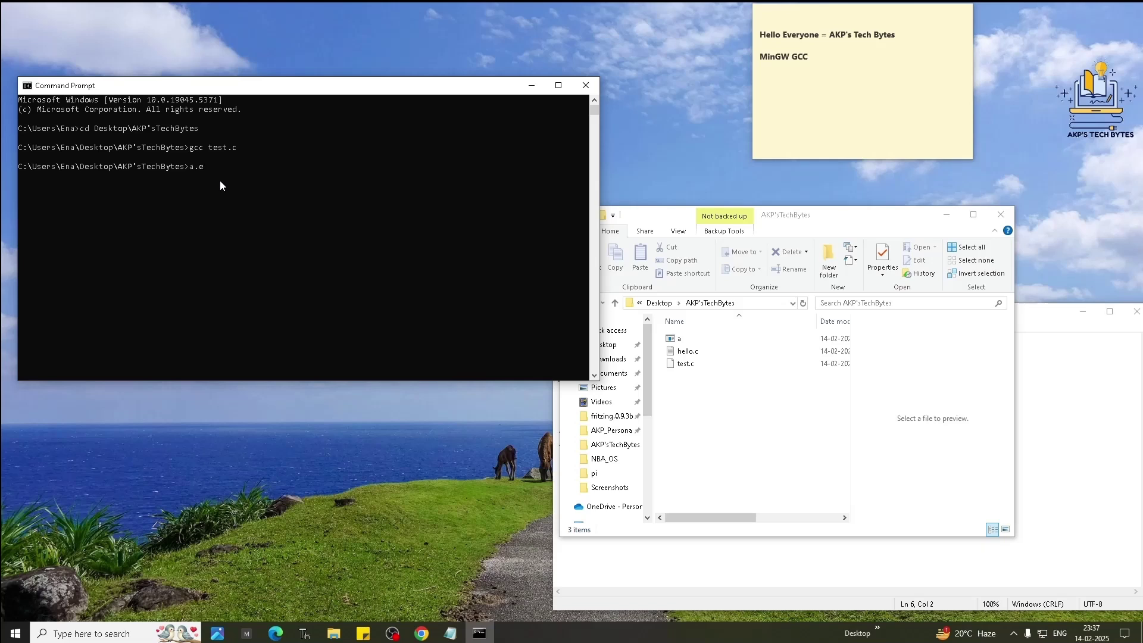
text(a.exe)
key(Return)
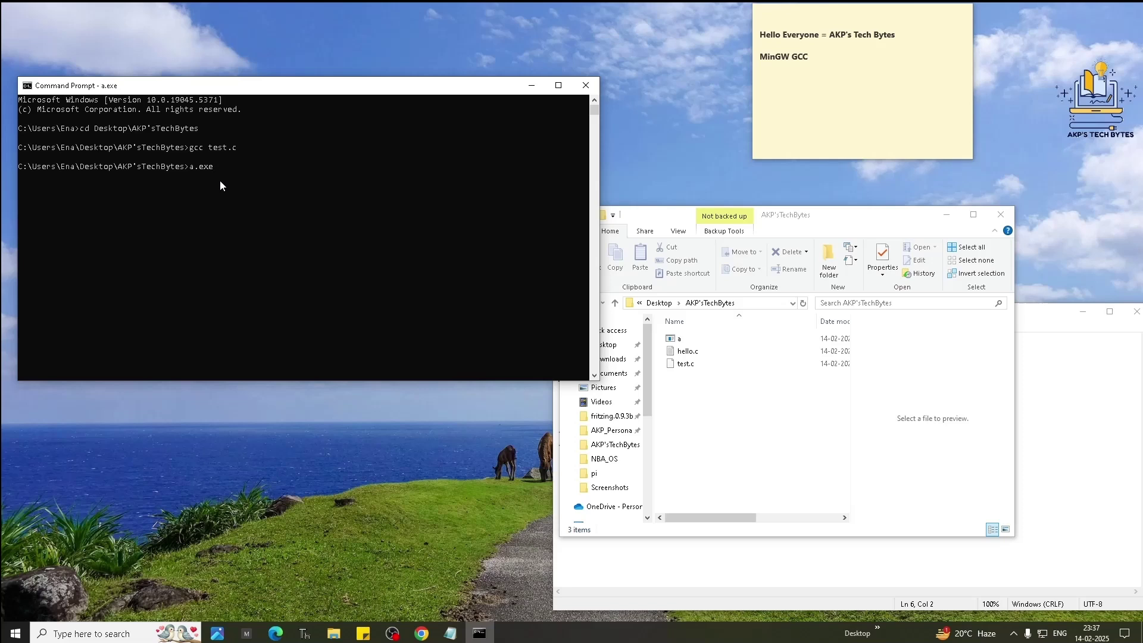